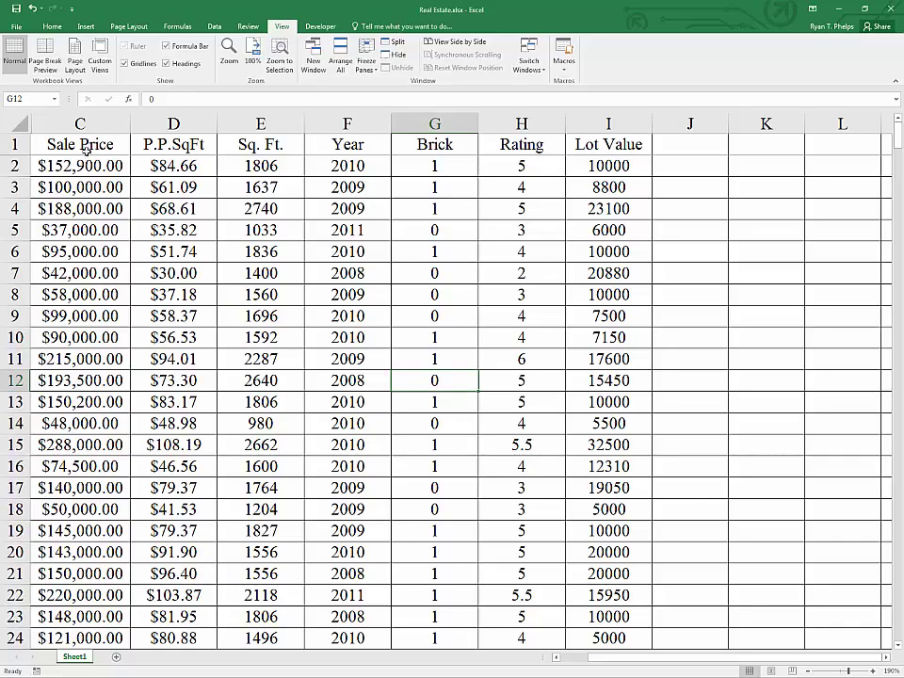
# Examine the real estate data columns from Sale Price to Brick, down to the last data row and back up
pyautogui.click(87, 144)
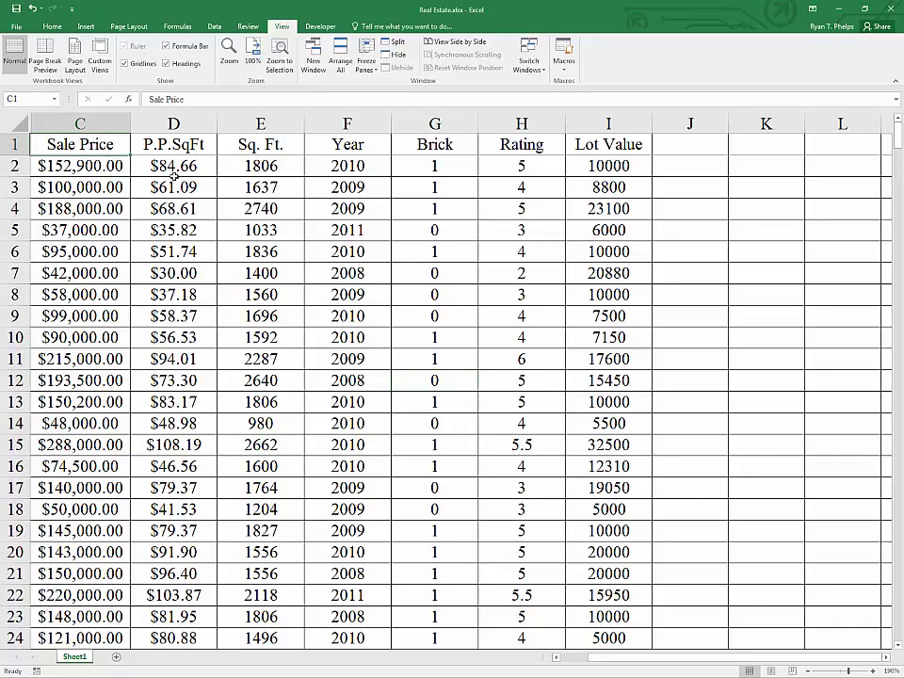
pyautogui.press('Right')
pyautogui.press('Right')
pyautogui.press('Right')
pyautogui.press('Right')
pyautogui.hotkey('ctrl', 'Down')
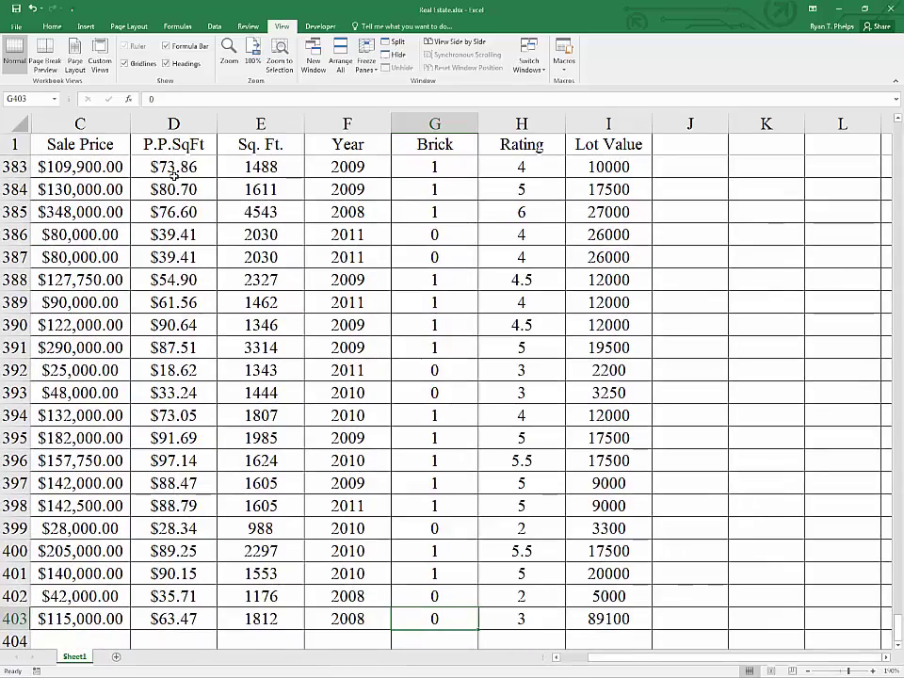
pyautogui.press('Left')
pyautogui.press('Left')
pyautogui.hotkey('ctrl', 'Up')
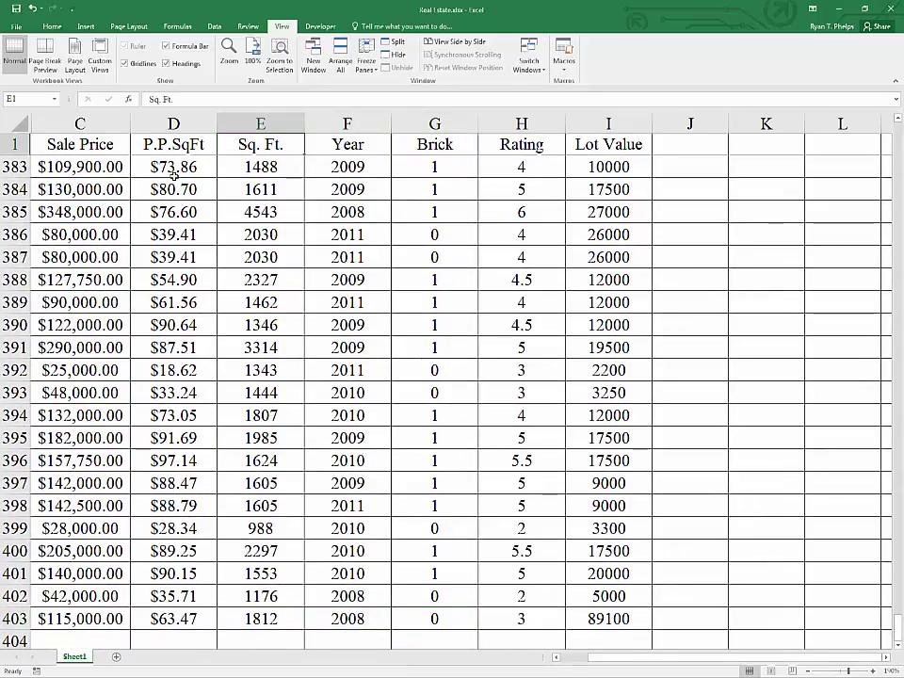
pyautogui.press('Left')
pyautogui.press('Left')
pyautogui.press('Down')
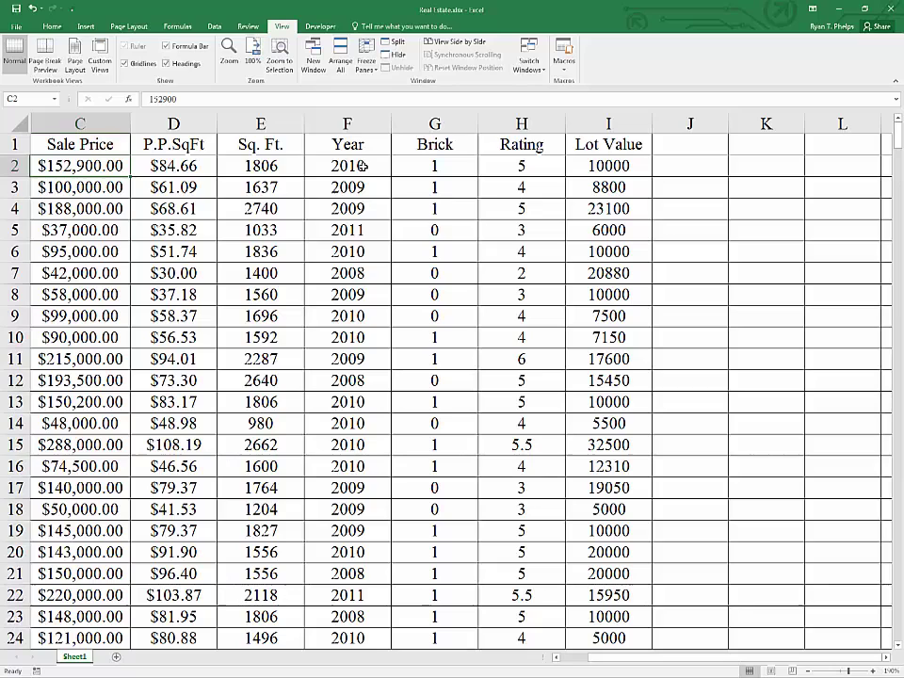
# Start the Descriptive Statistics tool from the Data Analysis tools
pyautogui.click(214, 26)
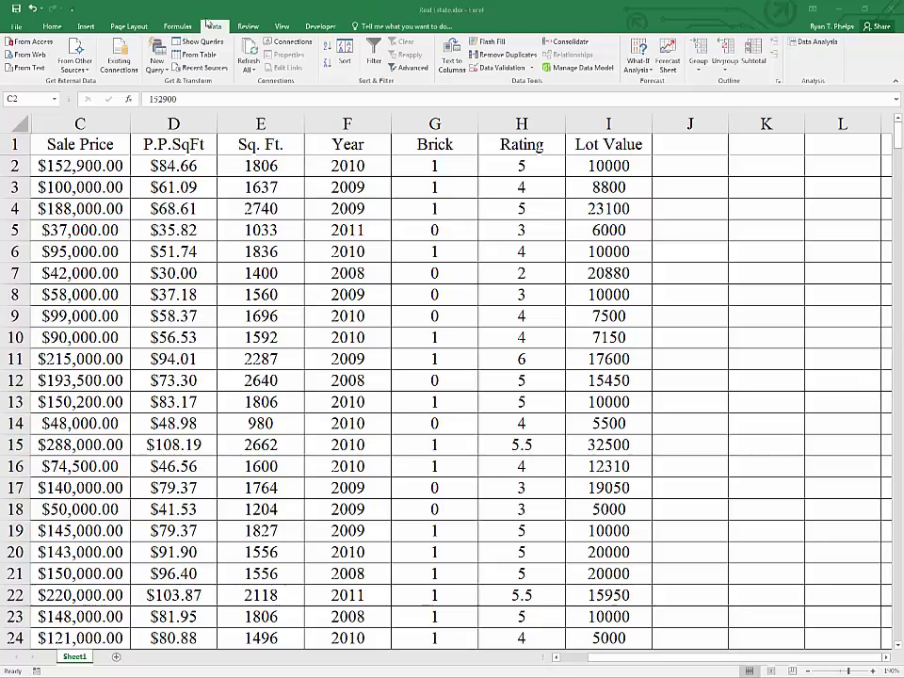
pyautogui.click(793, 43)
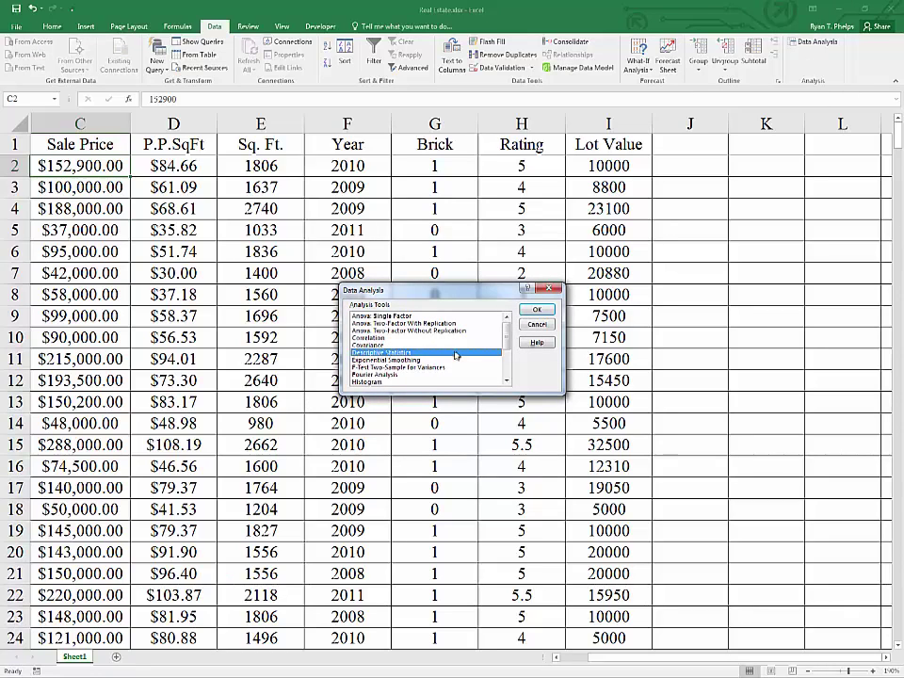
pyautogui.moveTo(506, 331)
pyautogui.mouseDown()
pyautogui.moveTo(507, 363)
pyautogui.moveTo(503, 327)
pyautogui.mouseUp()
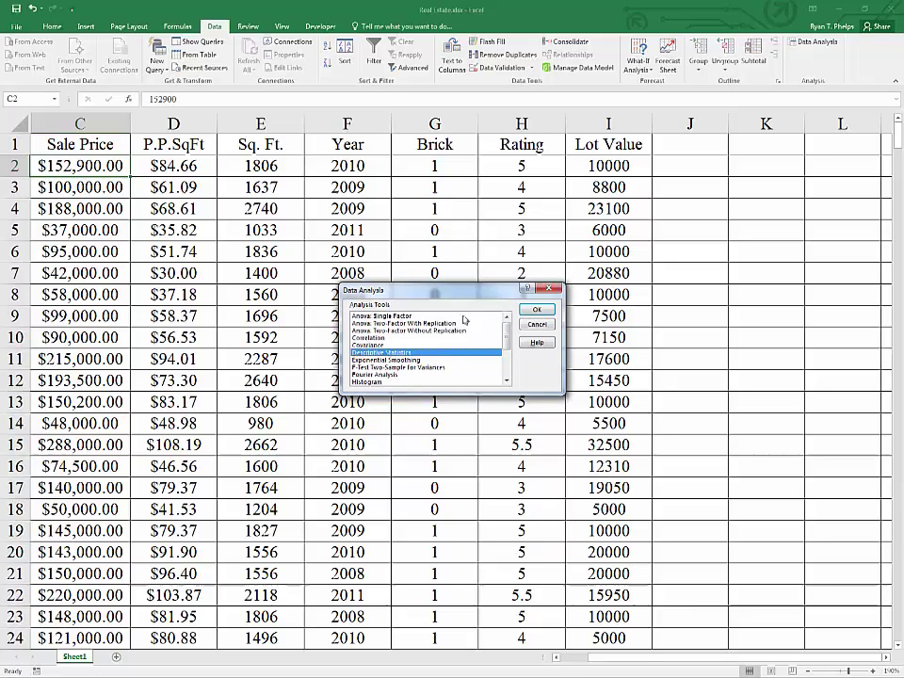
pyautogui.click(529, 312)
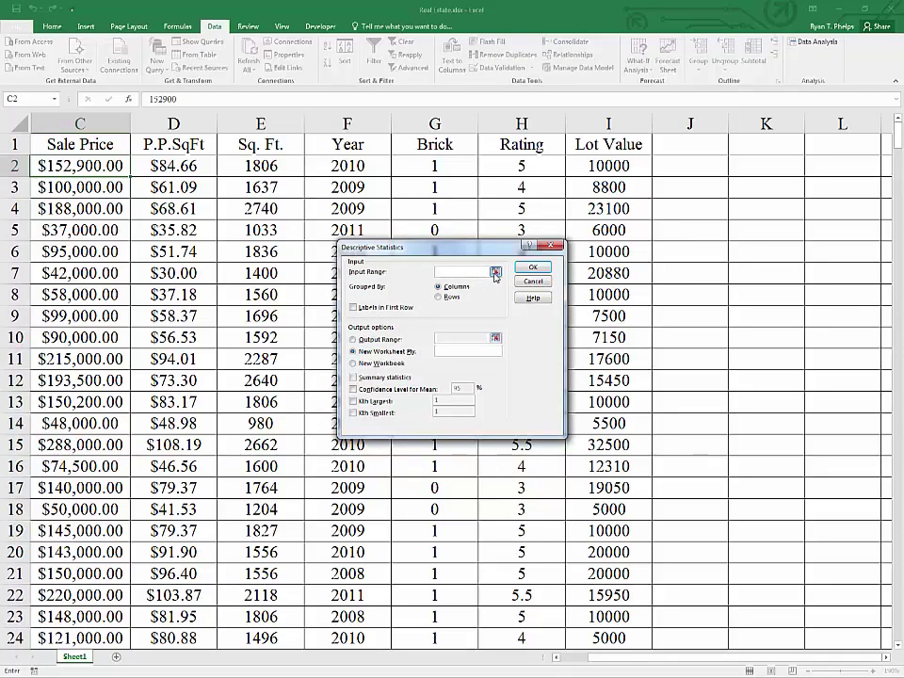
# Set the Descriptive Statistics input range to $C$1:$I$403, covering Sale Price through Lot Value with their headers
pyautogui.click(495, 272)
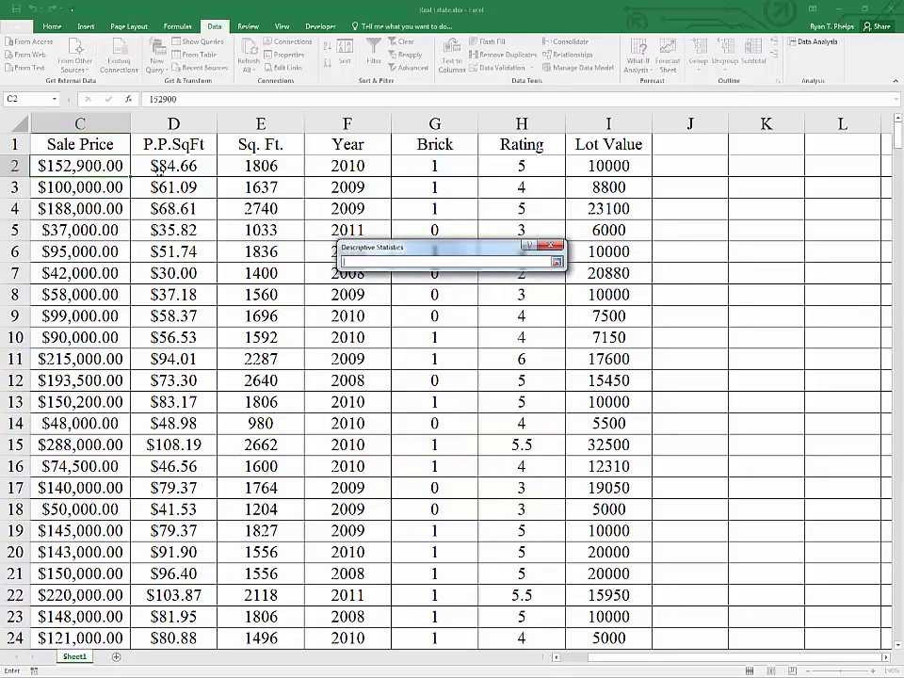
pyautogui.click(80, 144)
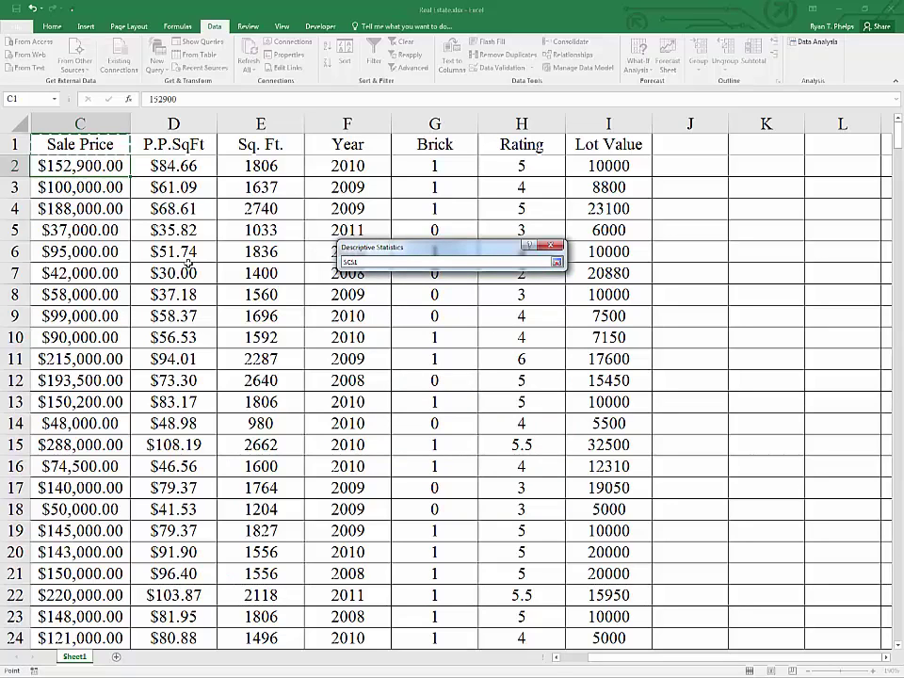
pyautogui.hotkey('ctrl', 'shift', 'Right')
pyautogui.hotkey('ctrl', 'shift', 'Down')
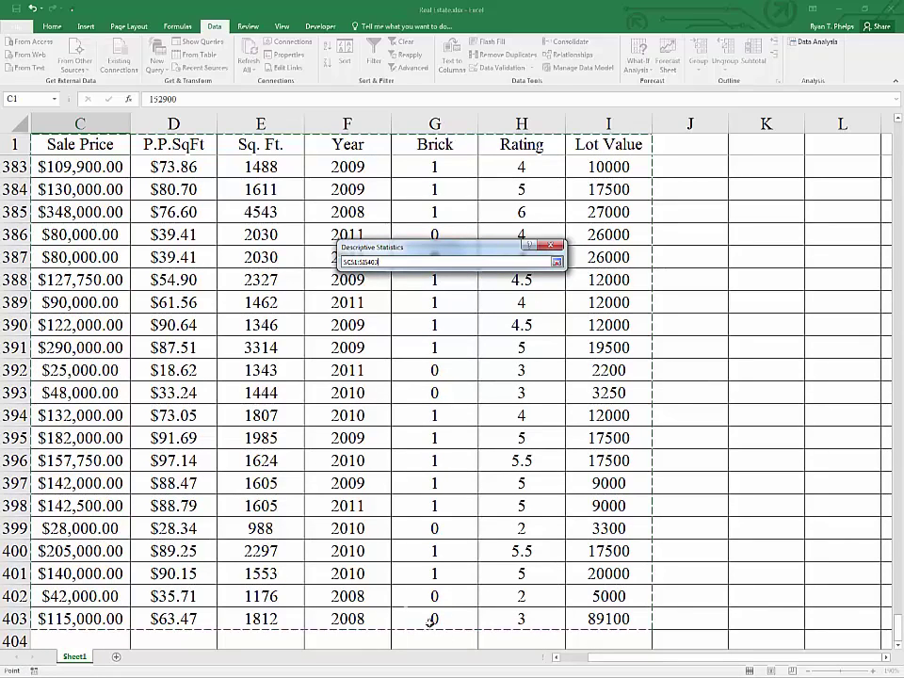
pyautogui.scroll(-1, 204, 565)
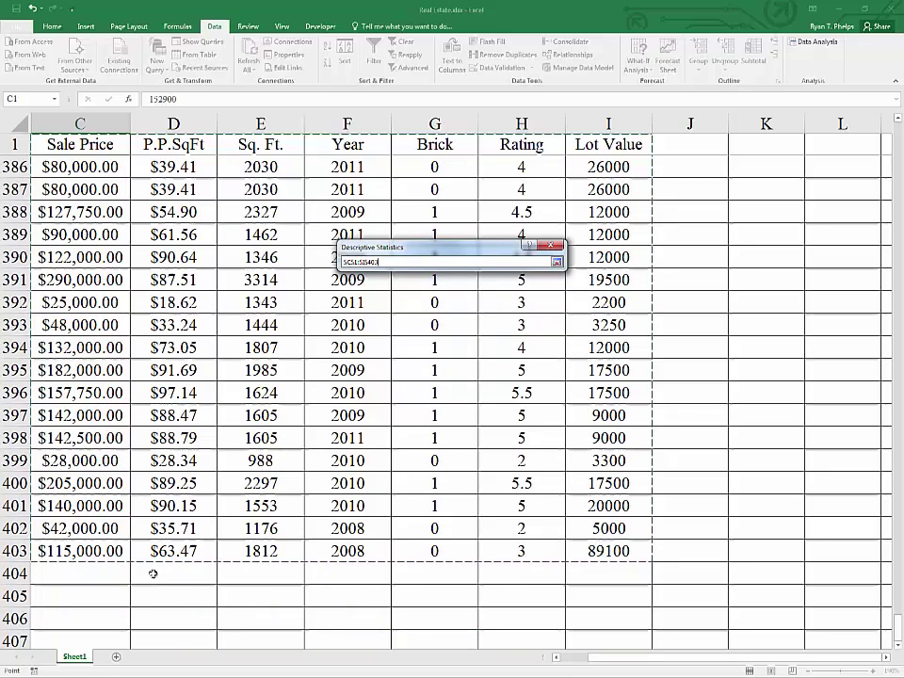
pyautogui.scroll(3, 245, 513)
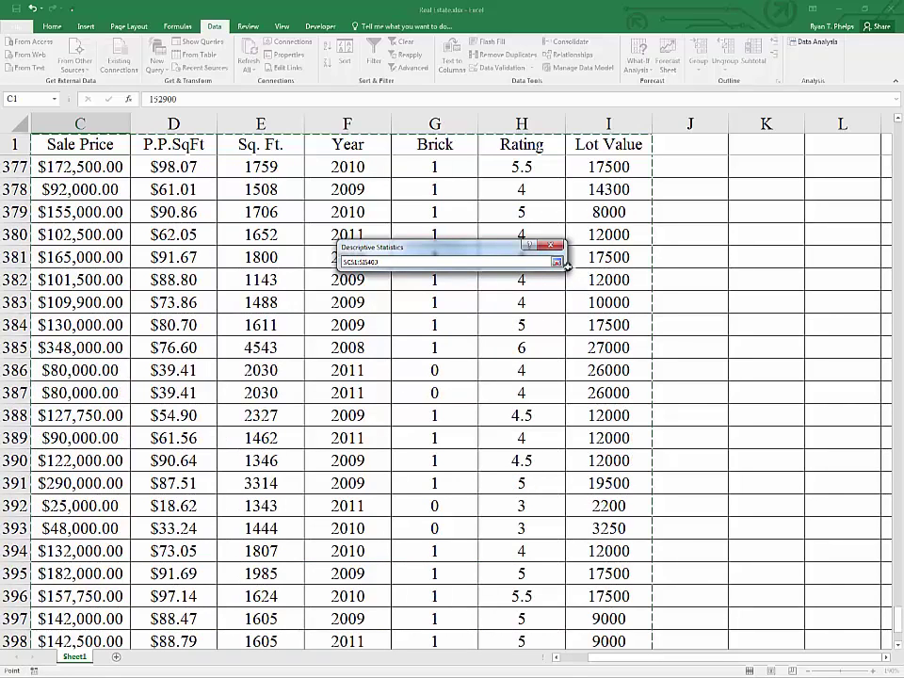
pyautogui.press('Return')
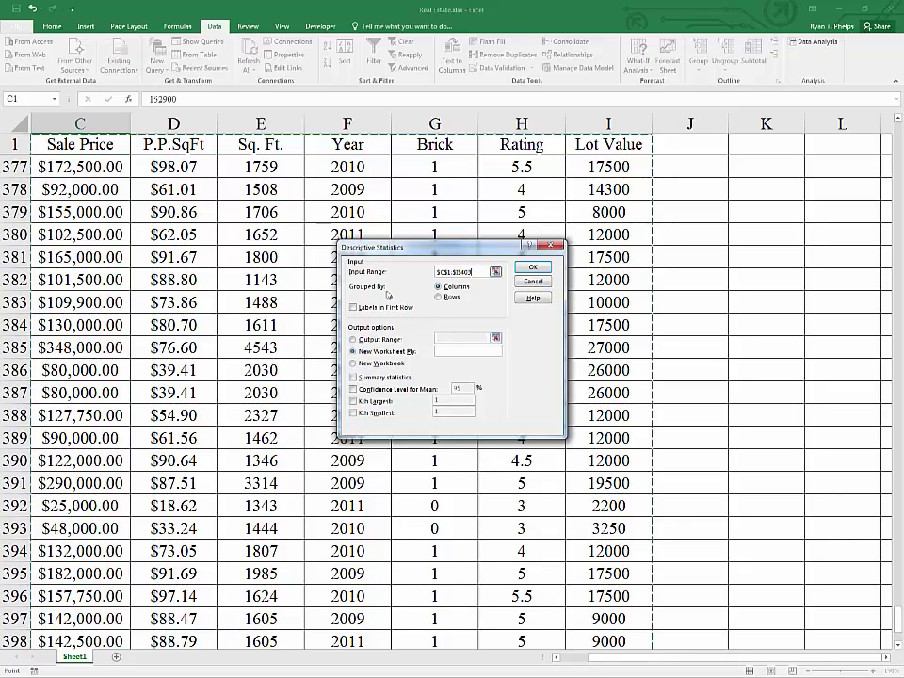
# Turn on labels in first row and summary statistics, and generate the output on a new worksheet
pyautogui.click(355, 308)
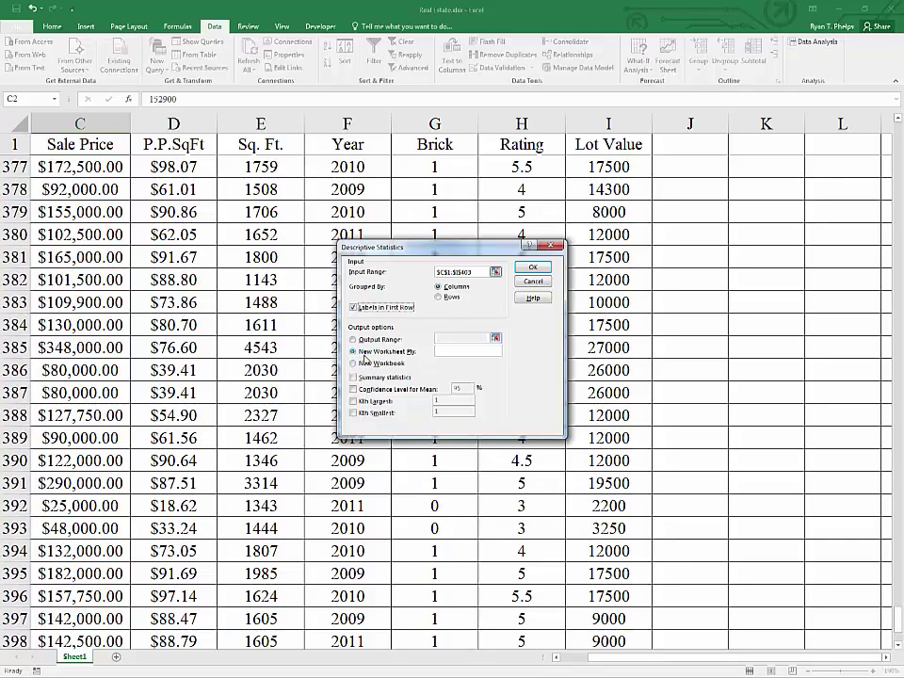
pyautogui.click(353, 376)
pyautogui.click(533, 267)
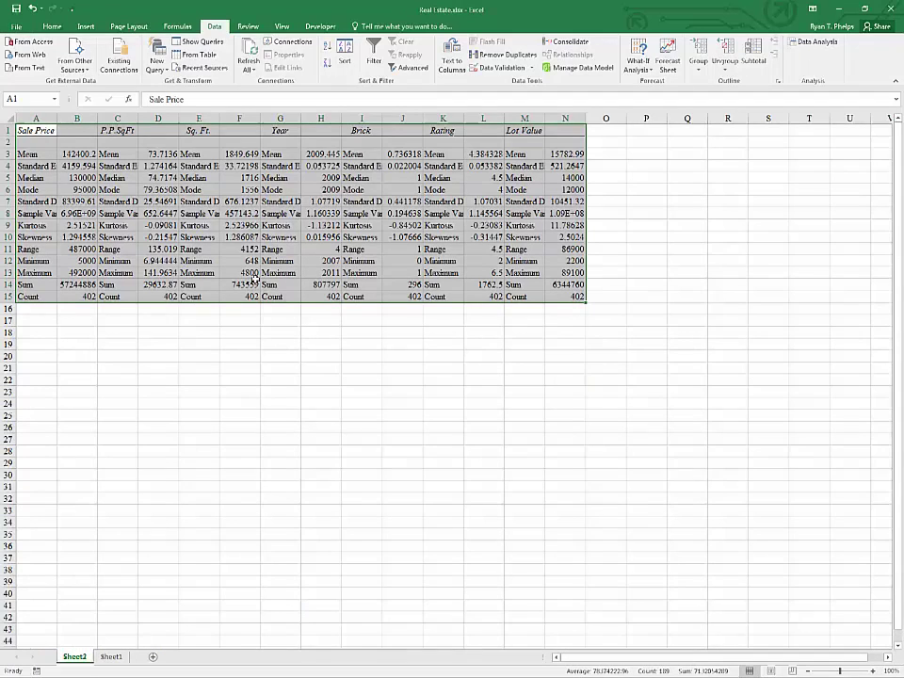
# Insert a cell at A1 of the statistics sheet, shifting cells right so each header sits above its values
pyautogui.scroll(3, 252, 279)
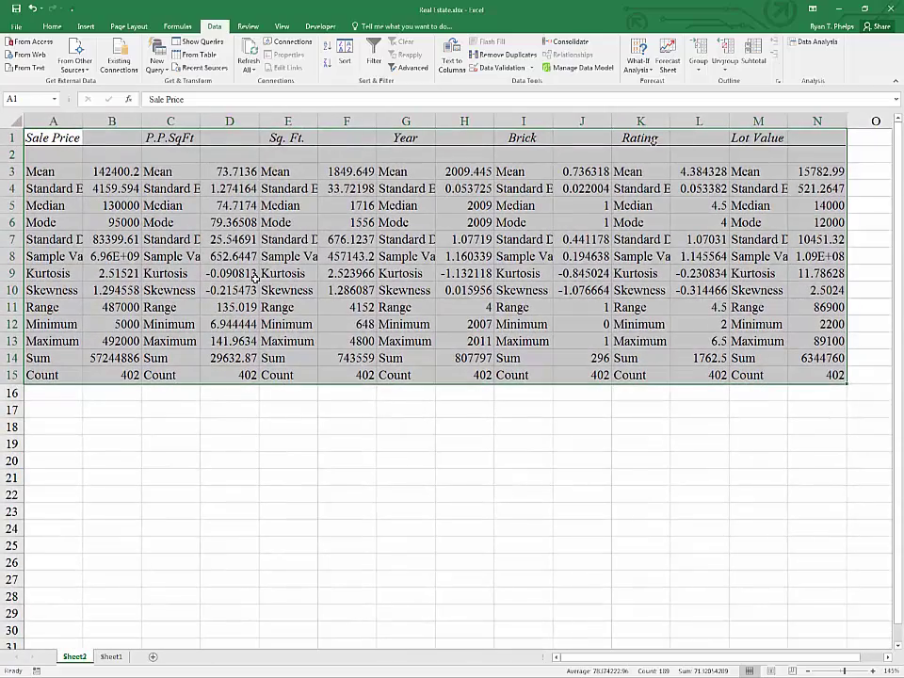
pyautogui.click(273, 359)
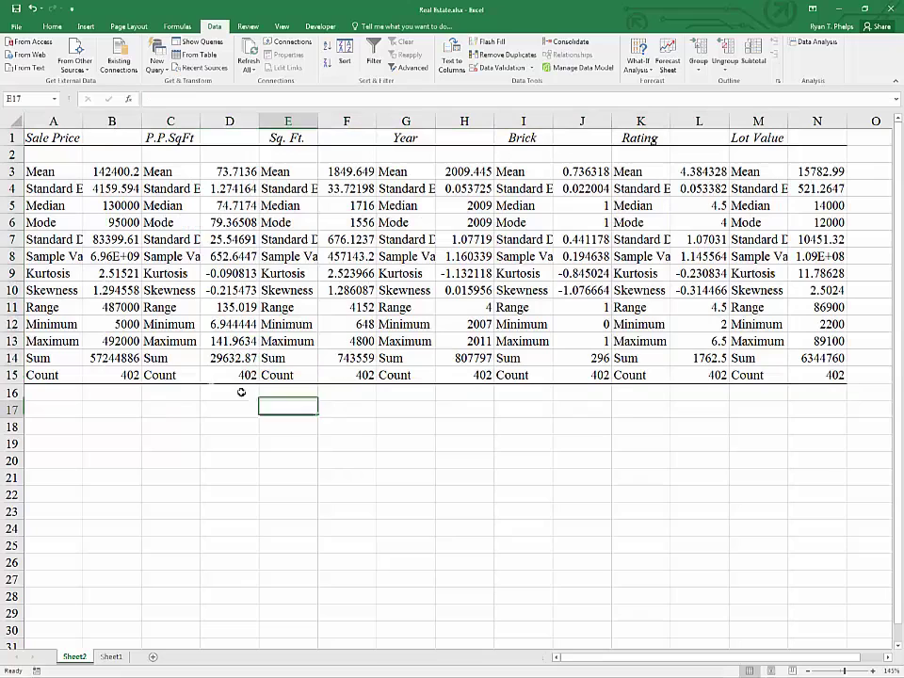
pyautogui.click(120, 352)
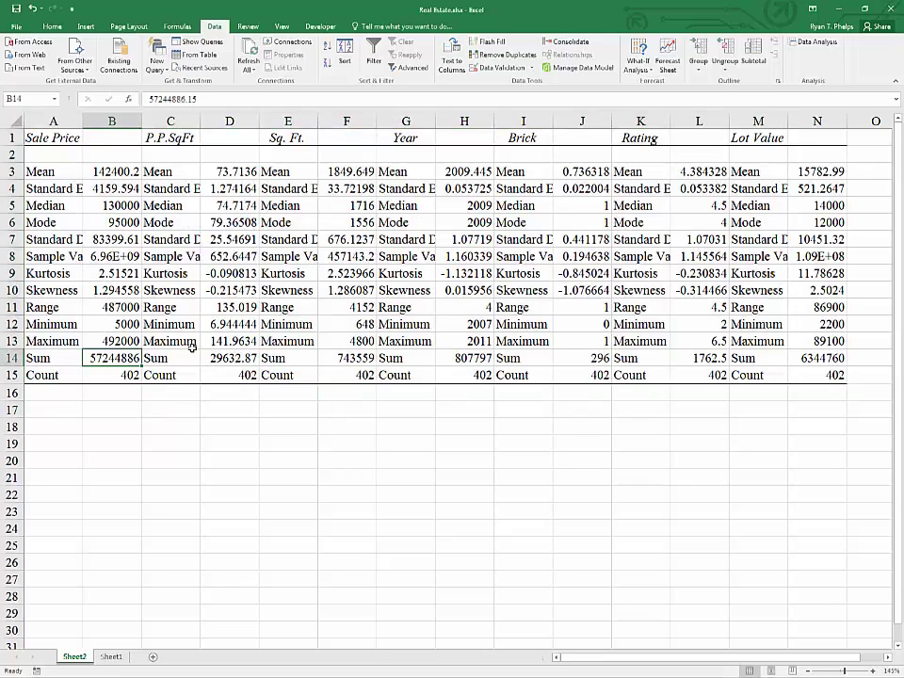
pyautogui.click(47, 139)
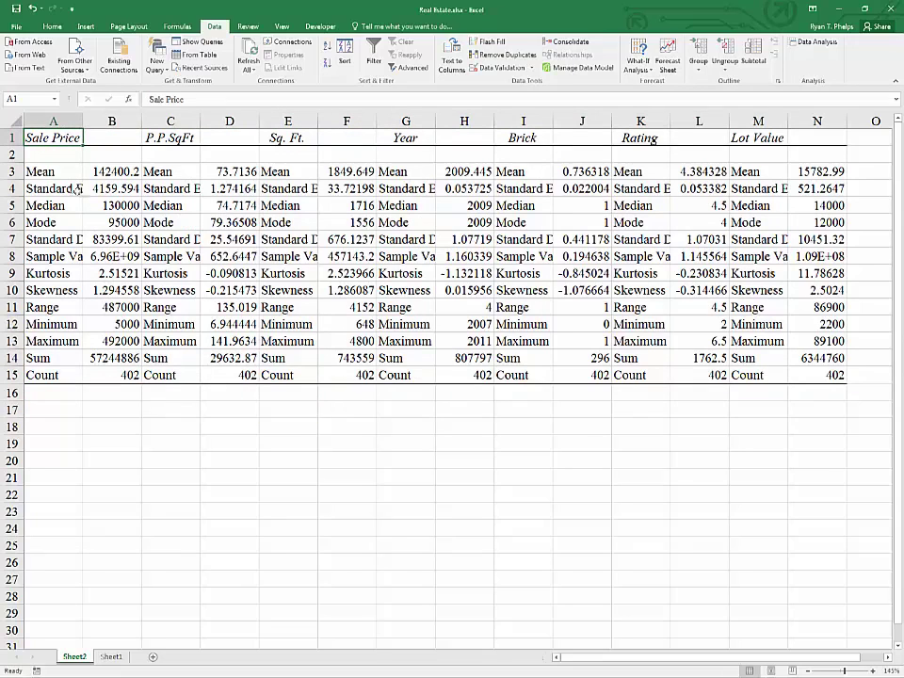
pyautogui.rightClick(49, 141)
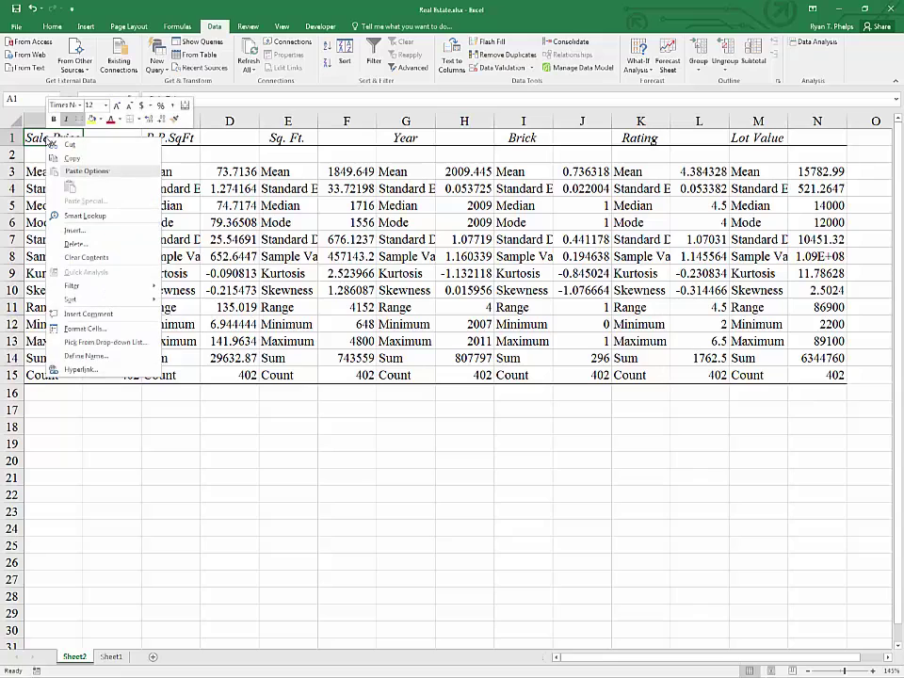
pyautogui.click(74, 230)
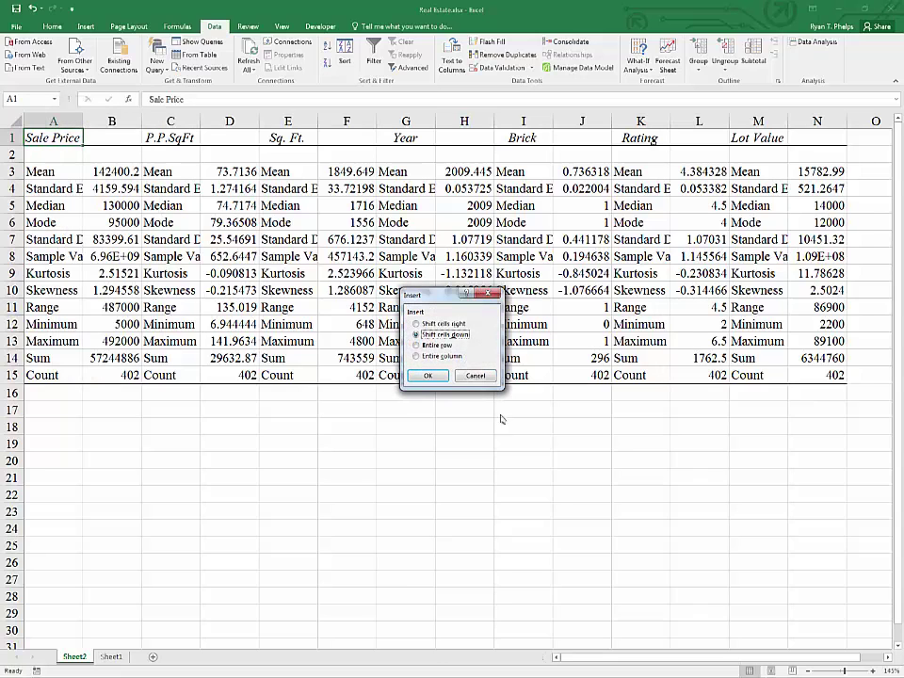
pyautogui.click(416, 323)
pyautogui.click(427, 375)
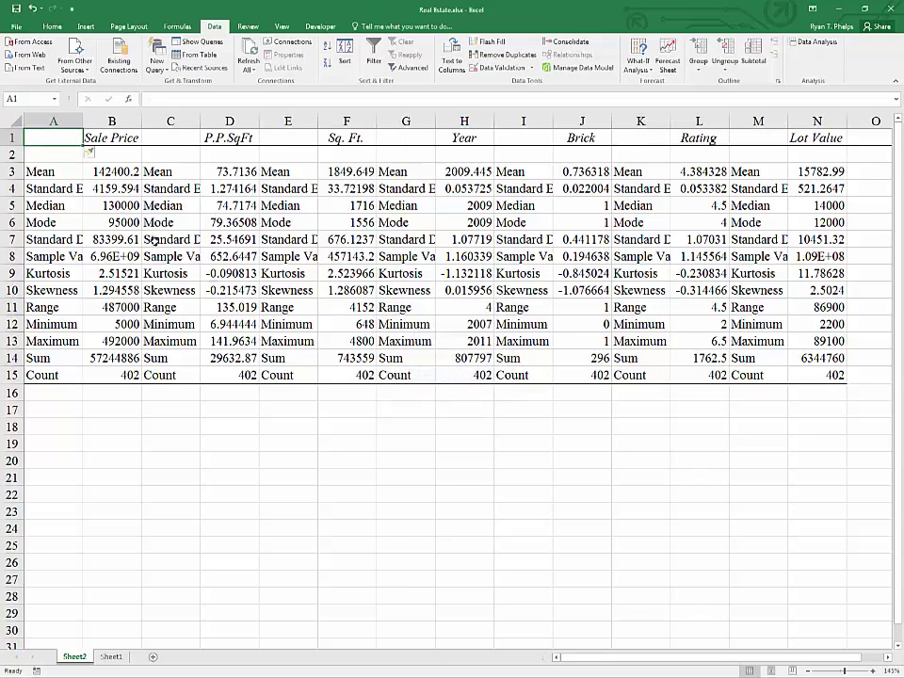
# Fit the width of column A to its statistic labels
pyautogui.click(113, 141)
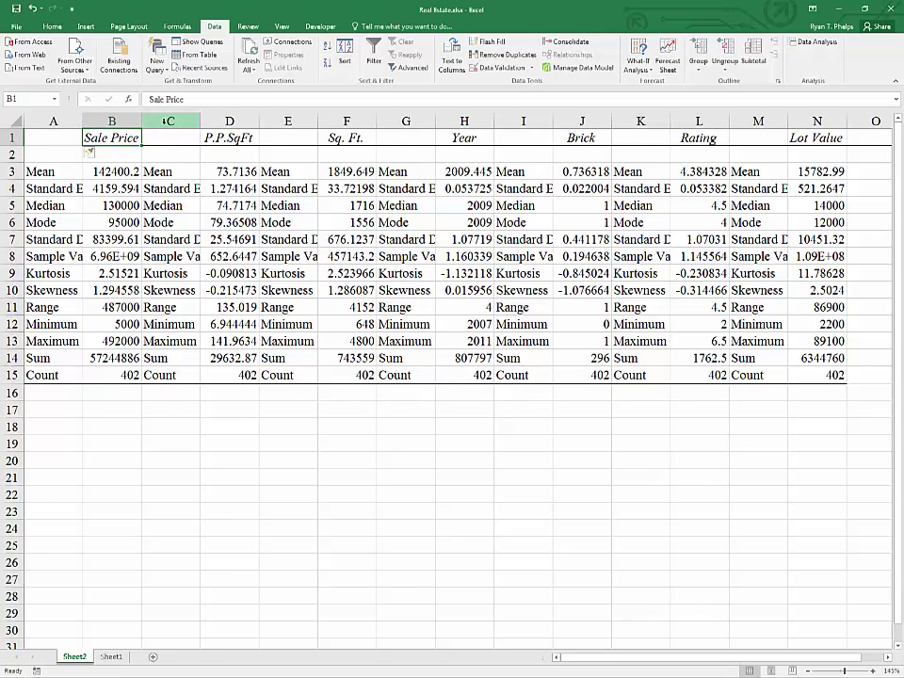
pyautogui.moveTo(170, 121); pyautogui.dragTo(406, 121)
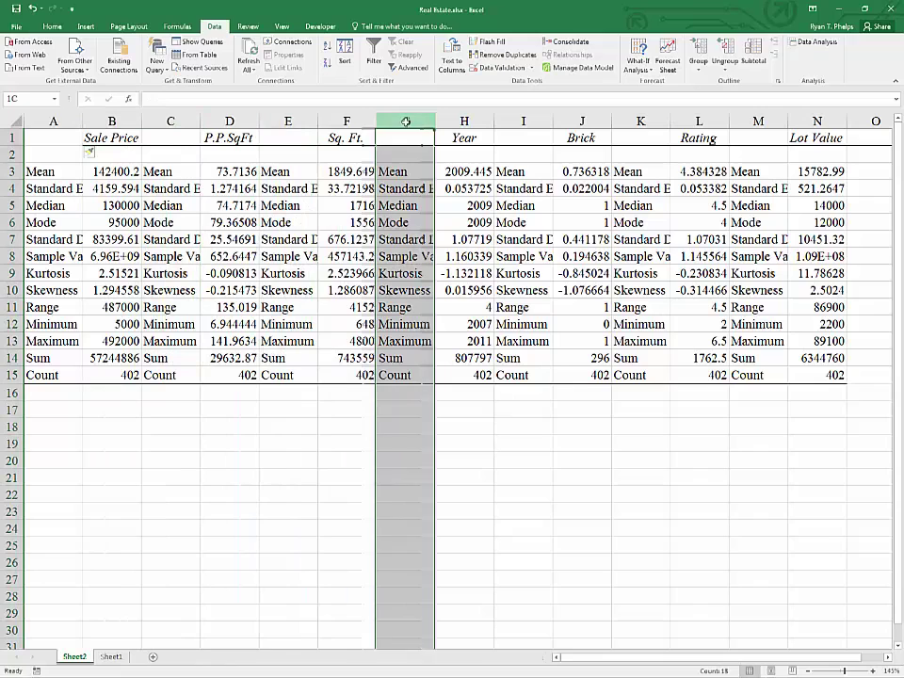
pyautogui.click(64, 172)
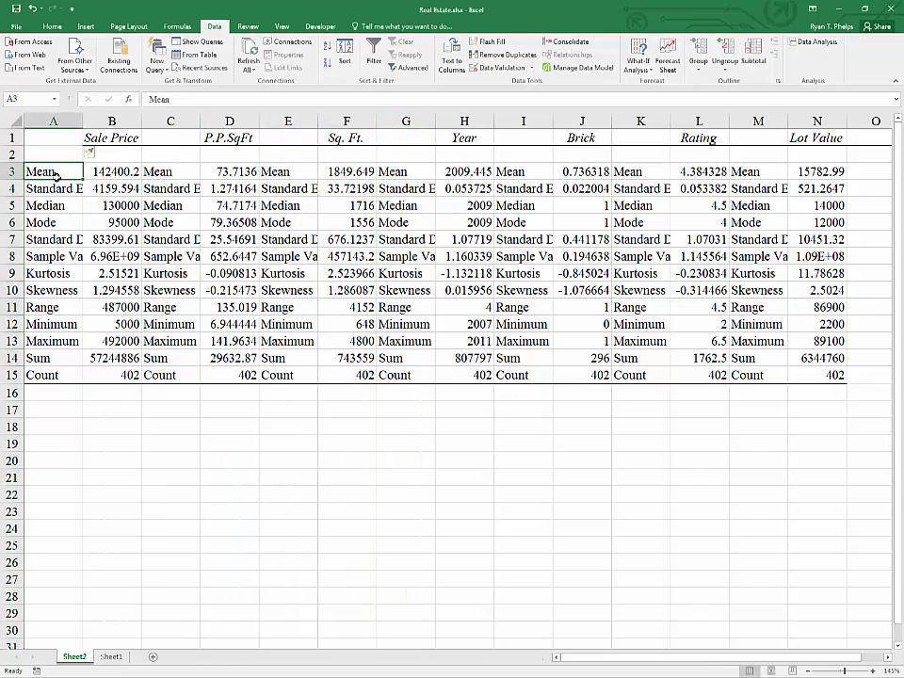
pyautogui.doubleClick(83, 121)
pyautogui.click(75, 204)
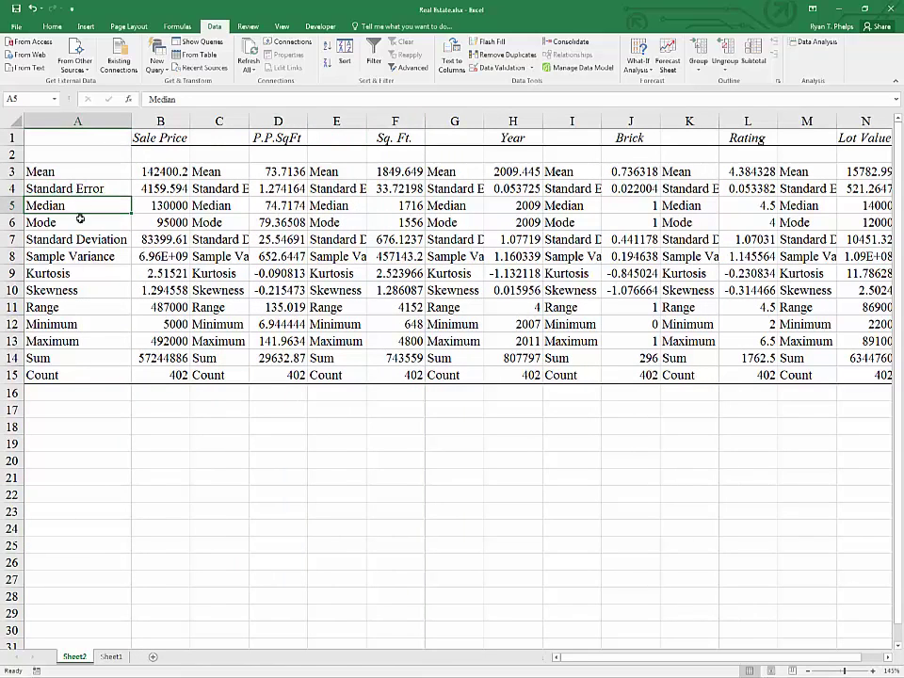
pyautogui.click(75, 188)
pyautogui.click(73, 223)
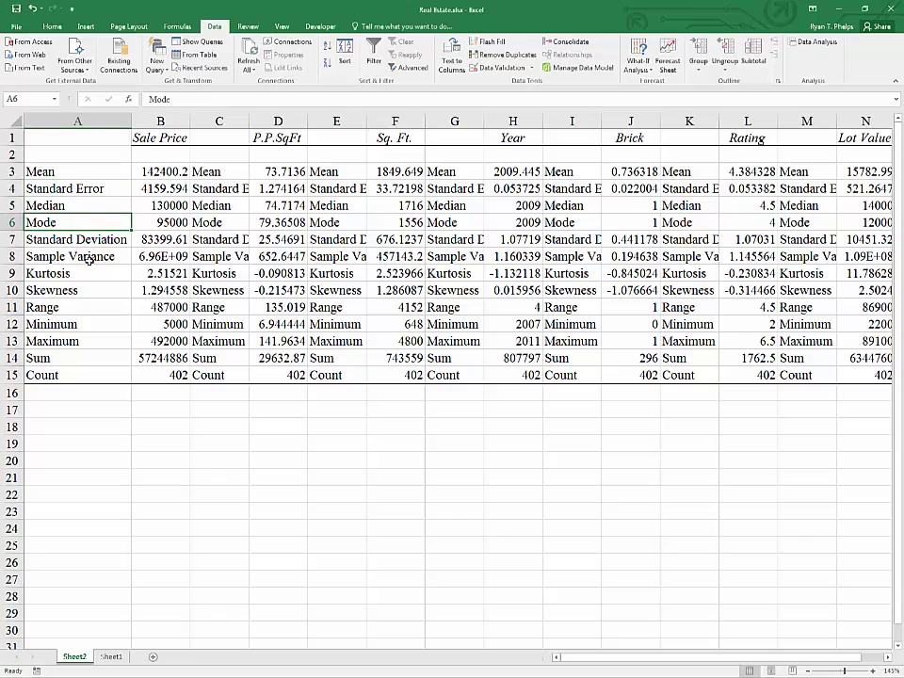
# Clear the repeated statistic labels from columns C, E, G, I, K and M
pyautogui.click(219, 122)
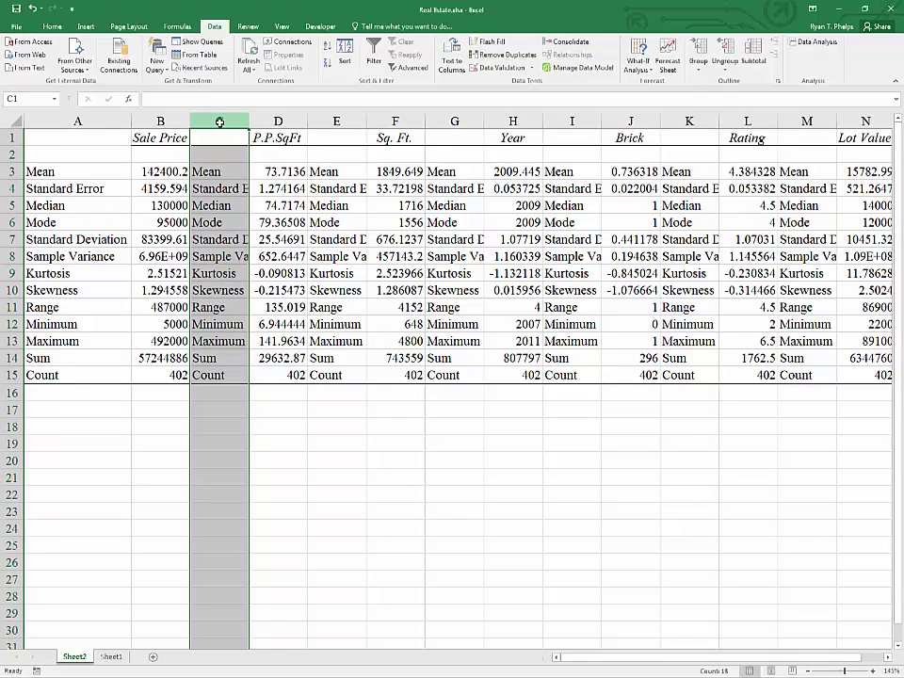
pyautogui.press('Delete')
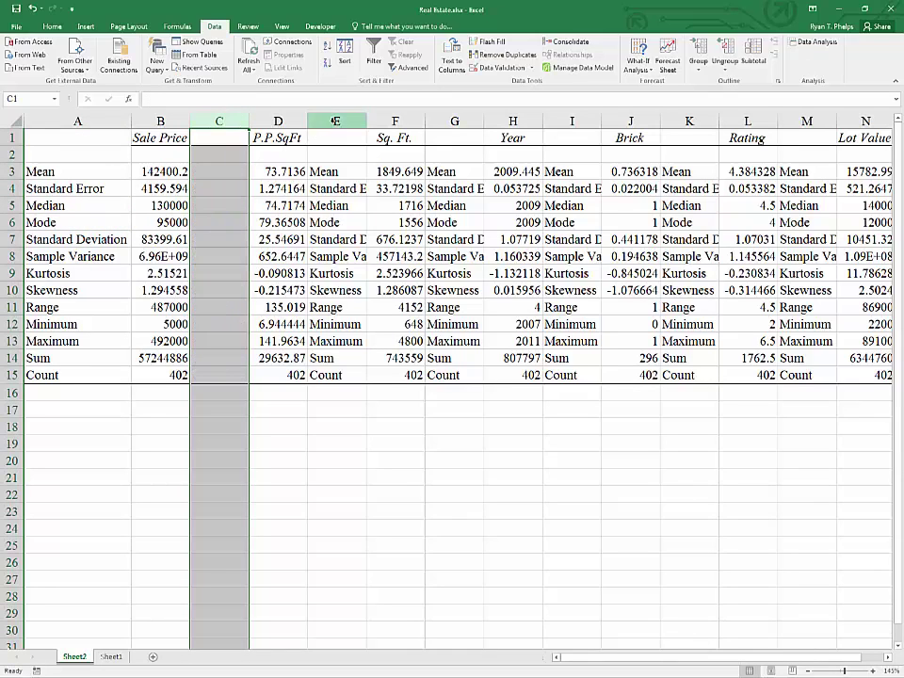
pyautogui.click(336, 121)
pyautogui.press('Delete')
pyautogui.click(452, 122)
pyautogui.press('Delete')
pyautogui.click(574, 121)
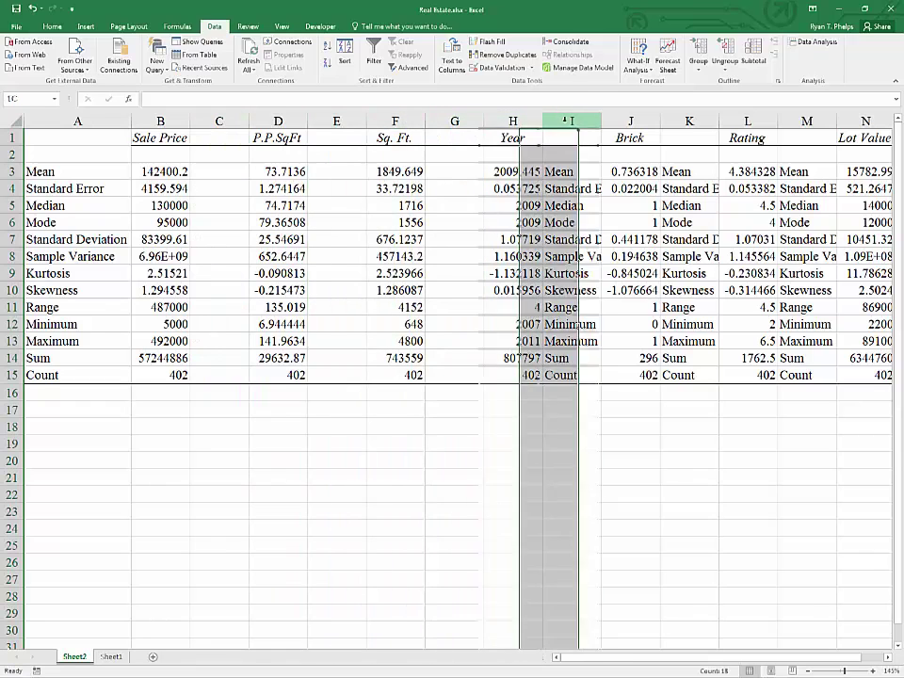
pyautogui.press('Delete')
pyautogui.click(689, 121)
pyautogui.press('Delete')
pyautogui.click(806, 121)
pyautogui.press('Delete')
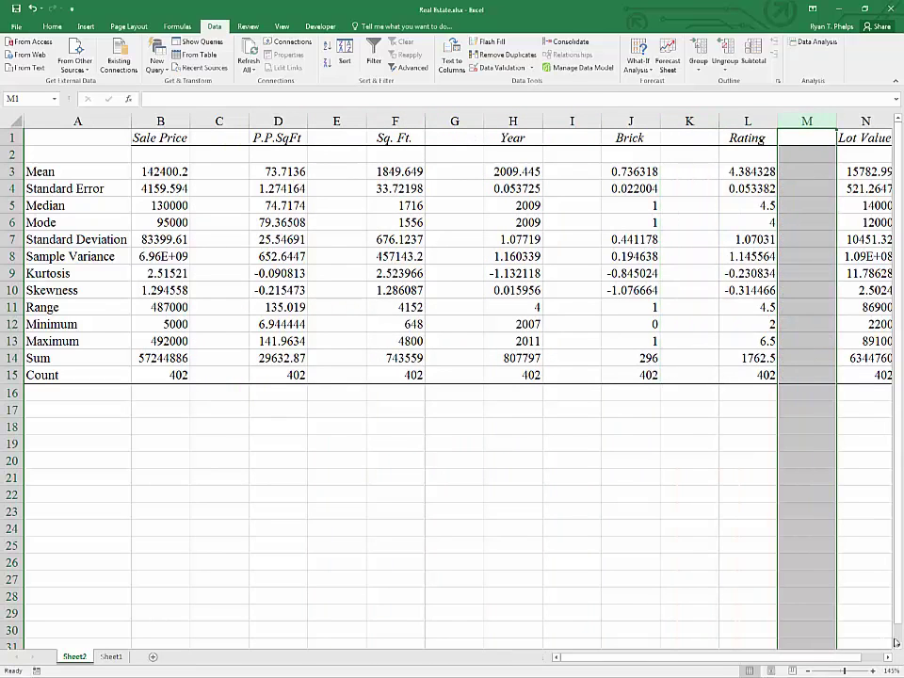
# Narrow the blank columns C, E, G, I, K and M together into thin spacers between the statistics
pyautogui.click(886, 657)
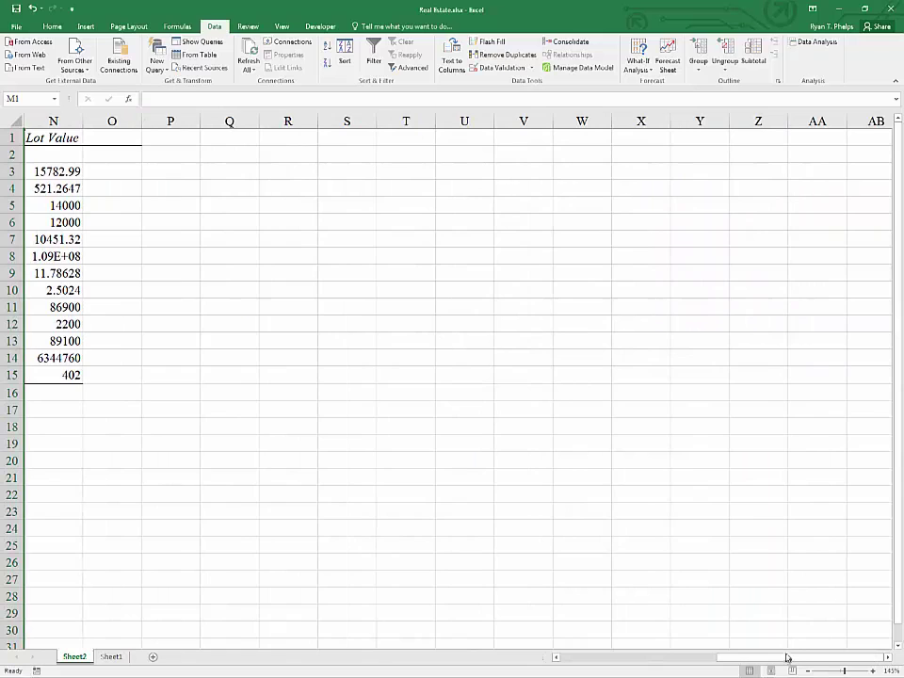
pyautogui.moveTo(787, 658); pyautogui.dragTo(532, 658)
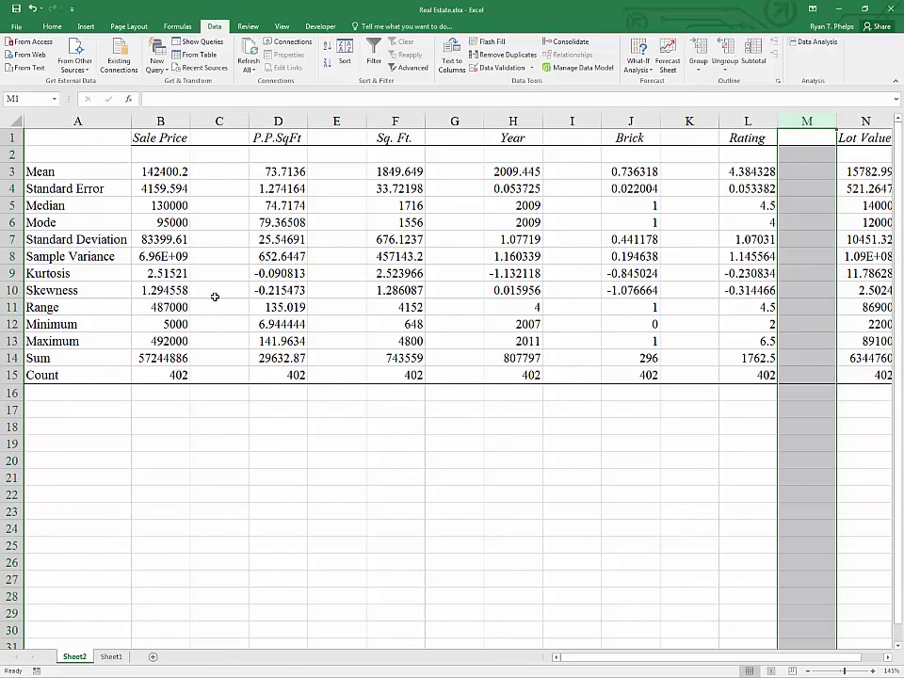
pyautogui.keyDown('ctrl'); pyautogui.click(219, 122); pyautogui.keyUp('ctrl')
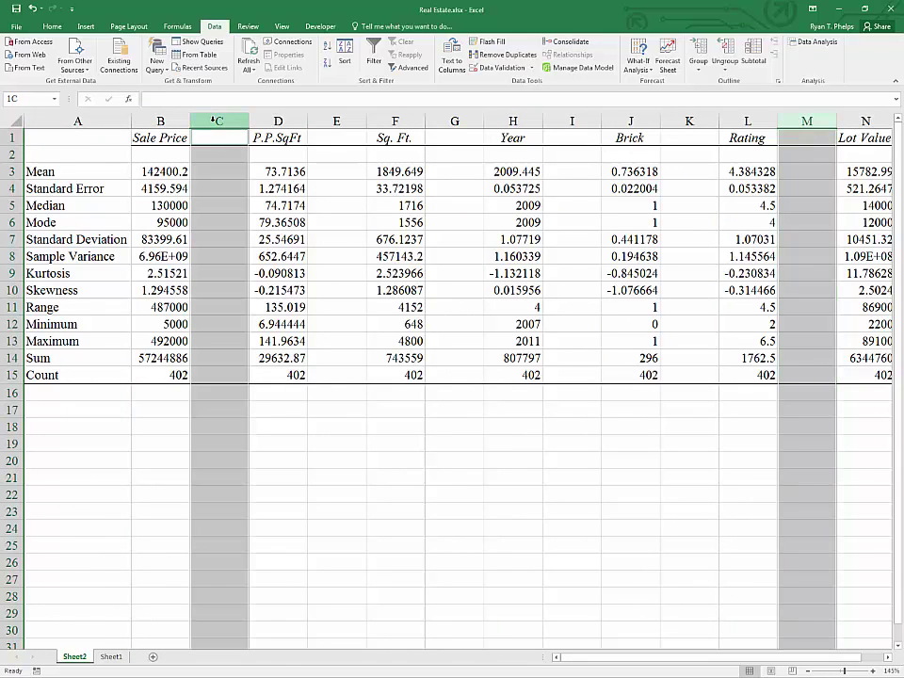
pyautogui.keyDown('ctrl'); pyautogui.click(336, 122); pyautogui.keyUp('ctrl')
pyautogui.keyDown('ctrl'); pyautogui.click(455, 121); pyautogui.keyUp('ctrl')
pyautogui.keyDown('ctrl'); pyautogui.click(571, 122); pyautogui.keyUp('ctrl')
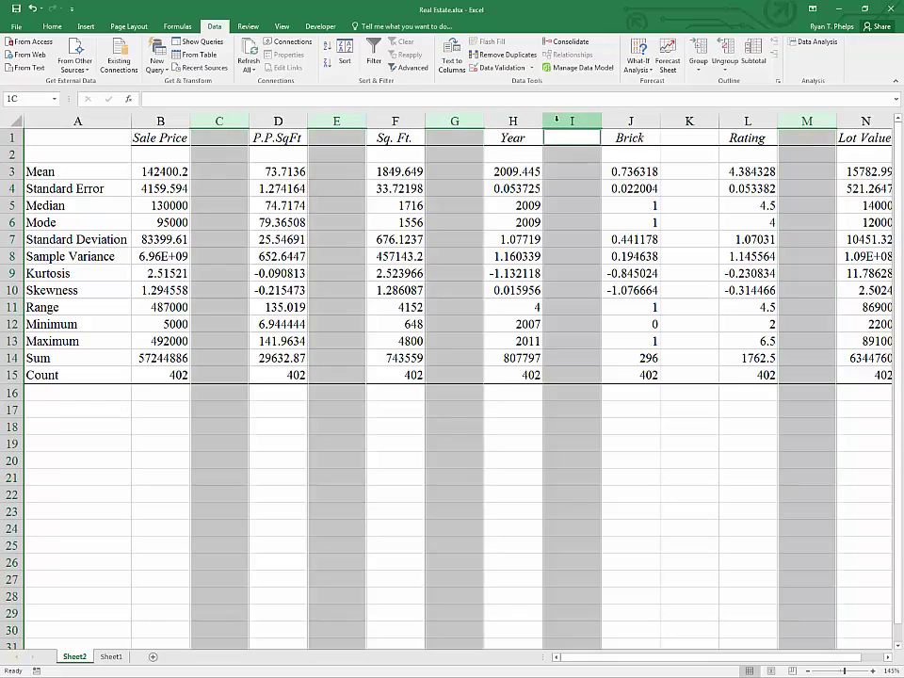
pyautogui.keyDown('ctrl'); pyautogui.click(689, 120); pyautogui.keyUp('ctrl')
pyautogui.moveTo(716, 121); pyautogui.dragTo(662, 122)
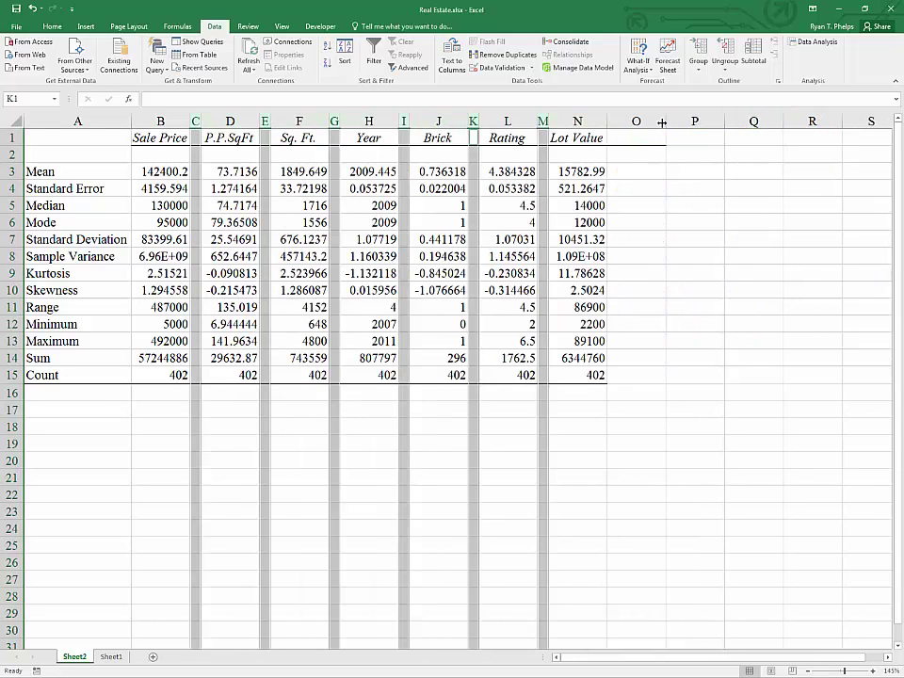
# AutoFit the widths of the value columns B, D, F, H, J, L and N
pyautogui.click(165, 120)
pyautogui.keyDown('ctrl'); pyautogui.click(229, 121); pyautogui.keyUp('ctrl')
pyautogui.keyDown('ctrl'); pyautogui.click(292, 120); pyautogui.keyUp('ctrl')
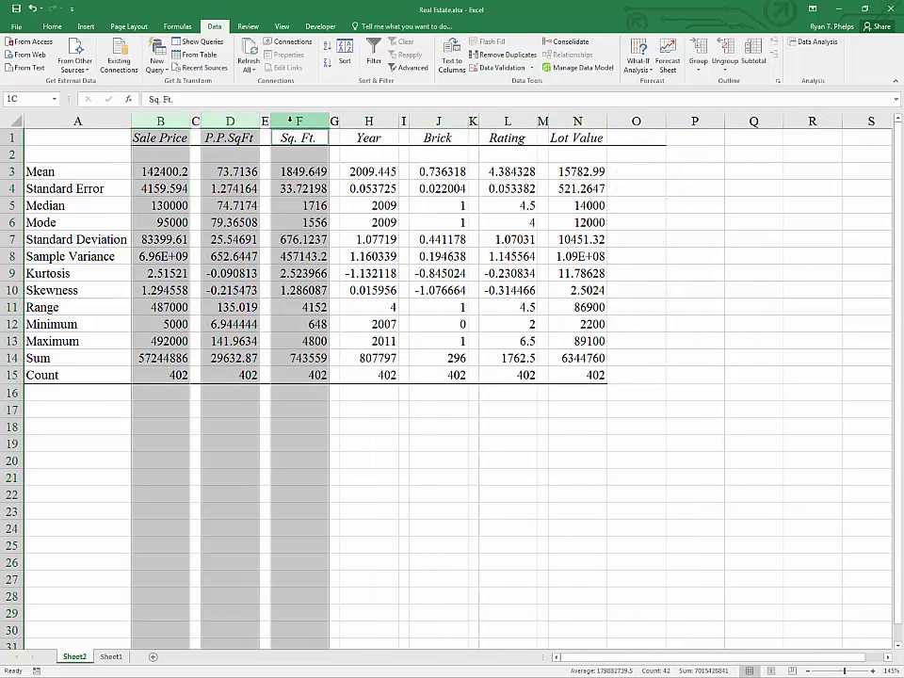
pyautogui.keyDown('ctrl'); pyautogui.click(368, 120); pyautogui.keyUp('ctrl')
pyautogui.keyDown('ctrl'); pyautogui.click(438, 121); pyautogui.keyUp('ctrl')
pyautogui.keyDown('ctrl'); pyautogui.click(507, 121); pyautogui.keyUp('ctrl')
pyautogui.keyDown('ctrl'); pyautogui.click(567, 121); pyautogui.keyUp('ctrl')
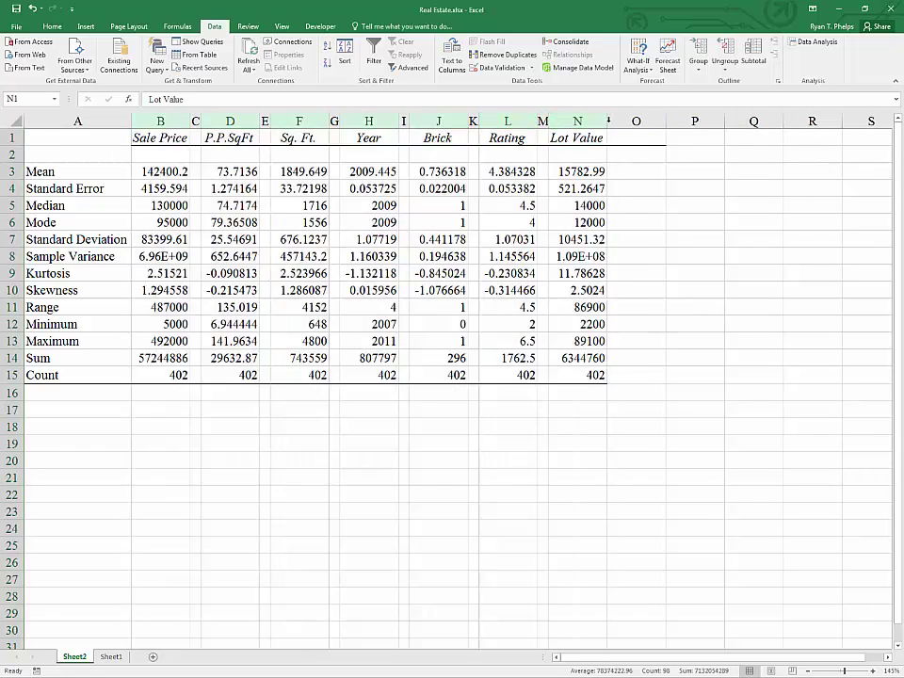
pyautogui.doubleClick(608, 120)
pyautogui.click(261, 273)
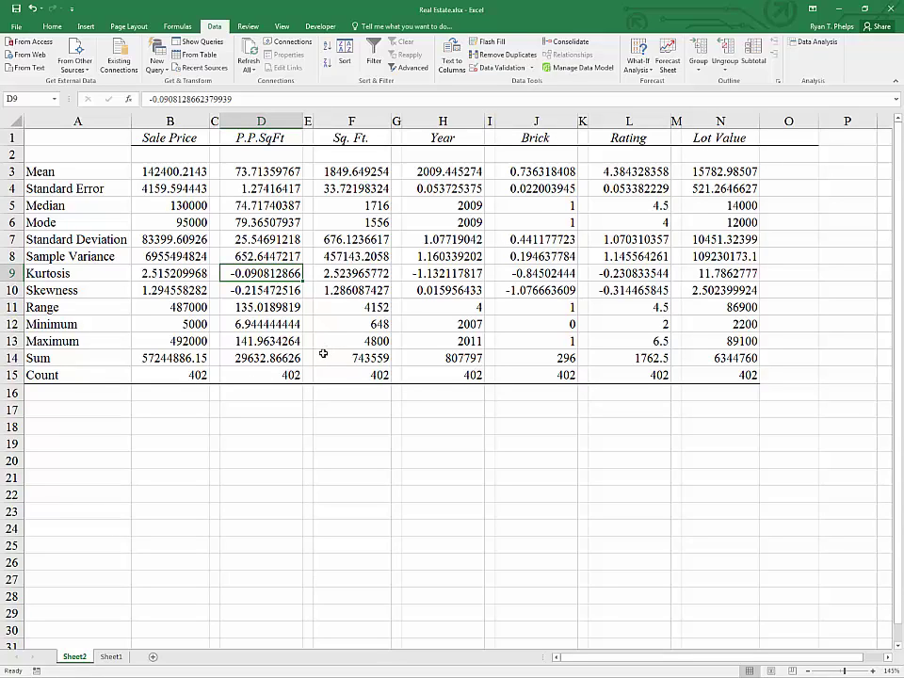
# Delete the Standard Error, Median and Mode rows from the statistics table
pyautogui.click(11, 188)
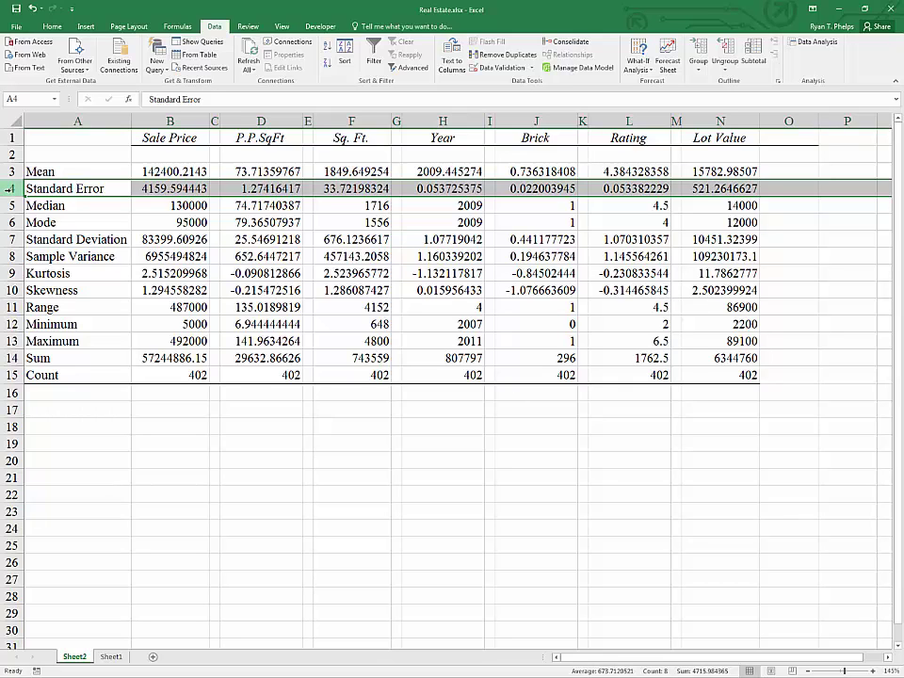
pyautogui.rightClick(11, 188)
pyautogui.click(39, 275)
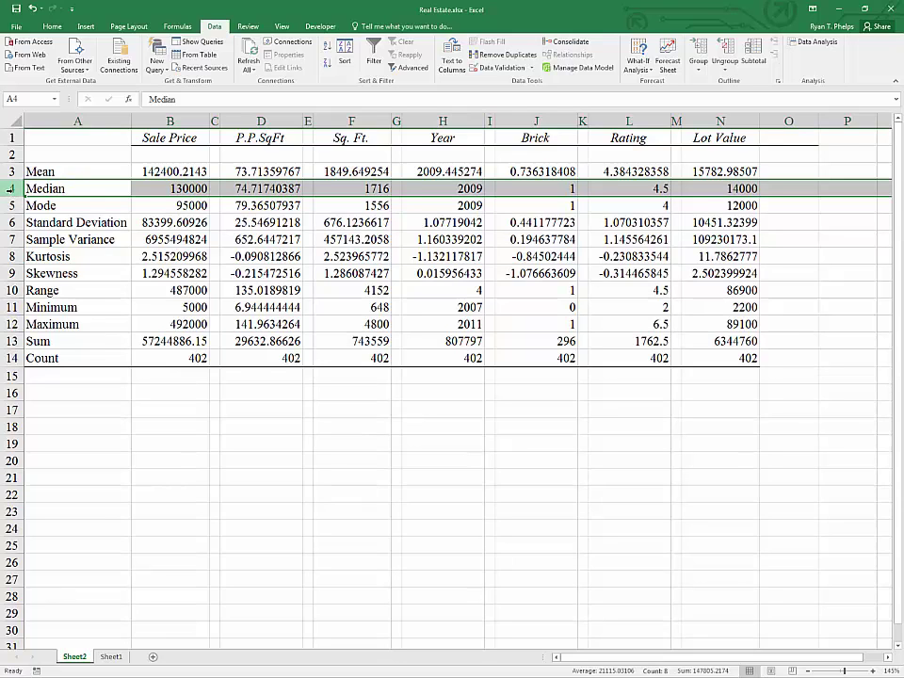
pyautogui.rightClick(10, 188)
pyautogui.click(39, 283)
pyautogui.rightClick(9, 188)
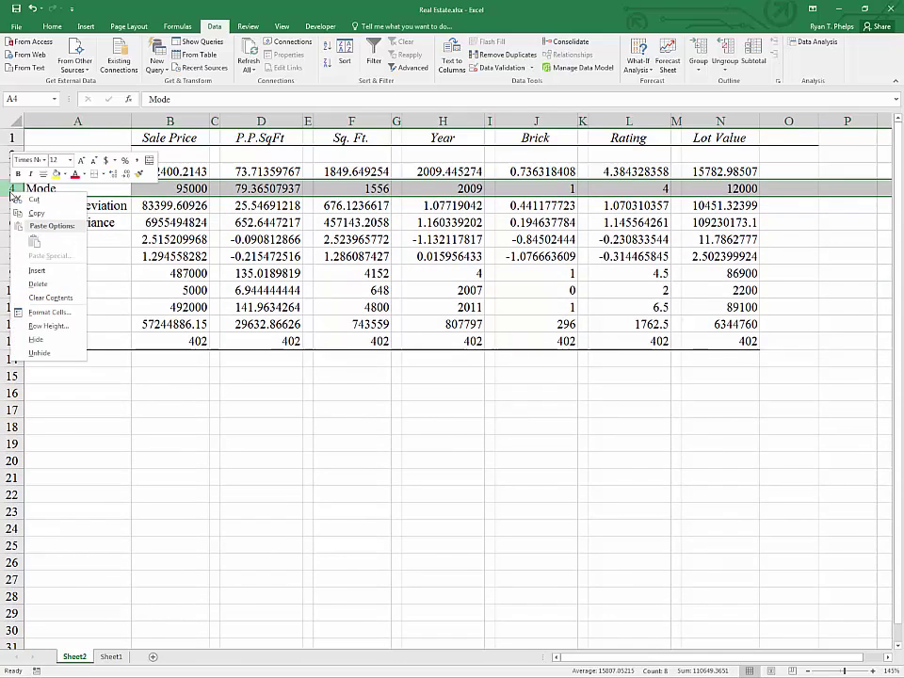
pyautogui.click(39, 283)
pyautogui.rightClick(8, 187)
pyautogui.press('Escape')
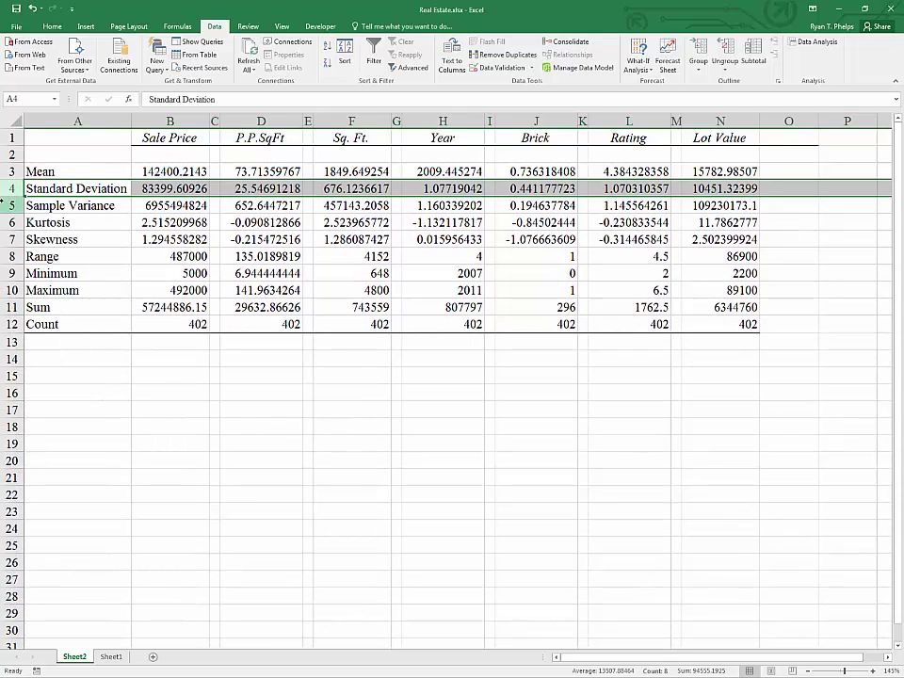
# Delete the Sample Variance, Kurtosis and Skewness rows from the statistics table
pyautogui.rightClick(8, 204)
pyautogui.click(31, 292)
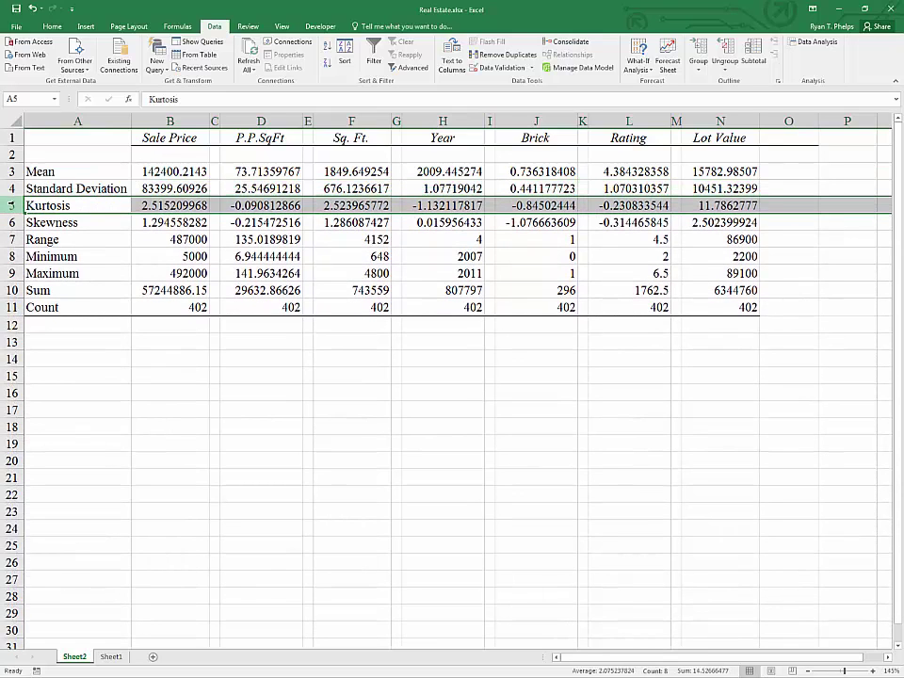
pyautogui.rightClick(12, 205)
pyautogui.press('Escape')
pyautogui.moveTo(11, 209); pyautogui.dragTo(11, 224)
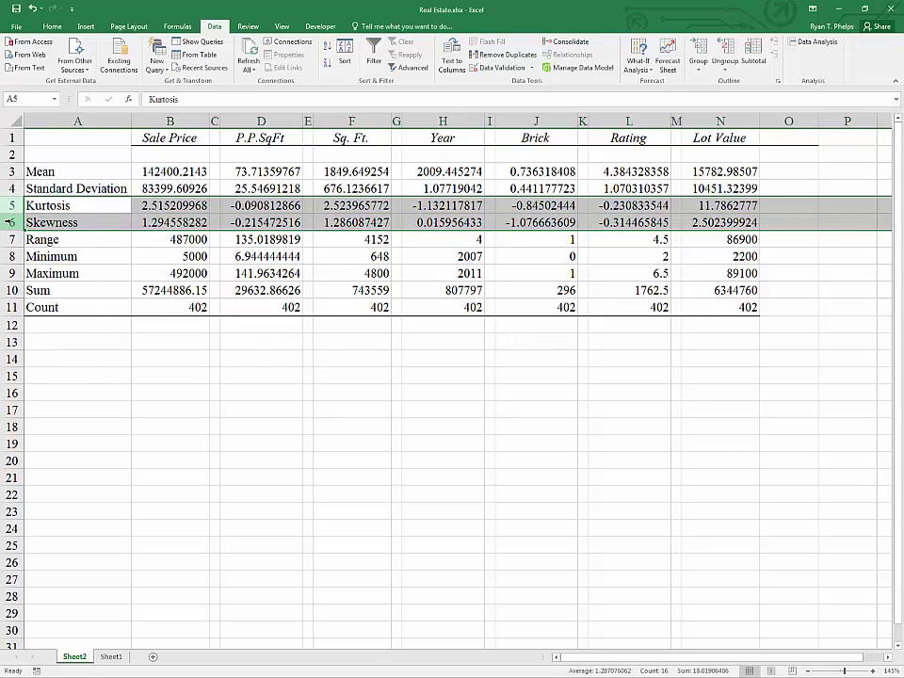
pyautogui.rightClick(11, 215)
pyautogui.click(33, 301)
pyautogui.click(121, 296)
# Review the remaining statistic labels in column A and the values in the Count row
pyautogui.click(94, 188)
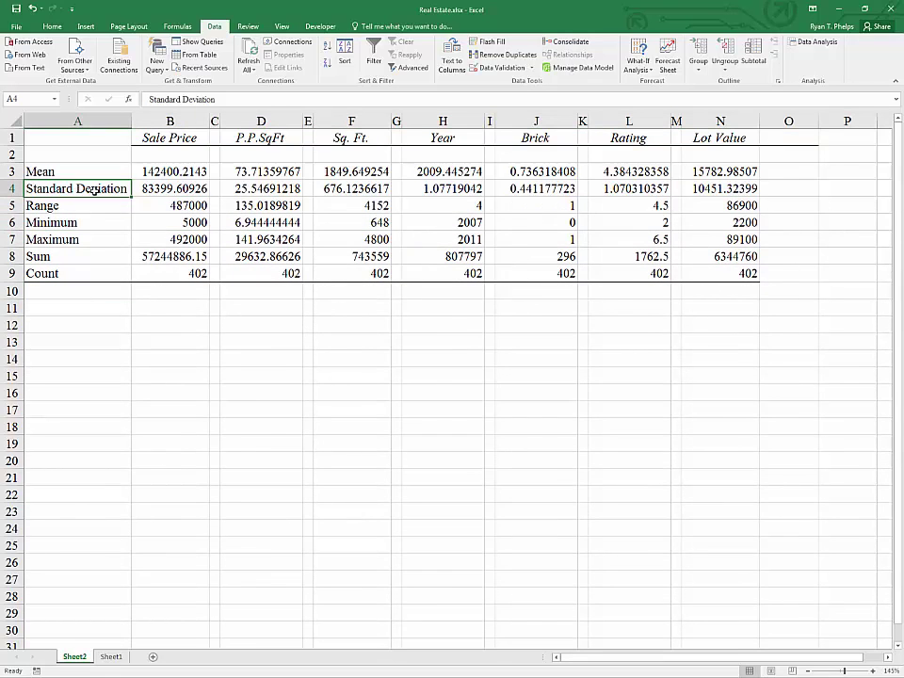
pyautogui.press('Up')
pyautogui.press('Down')
pyautogui.press('Down')
pyautogui.press('Down')
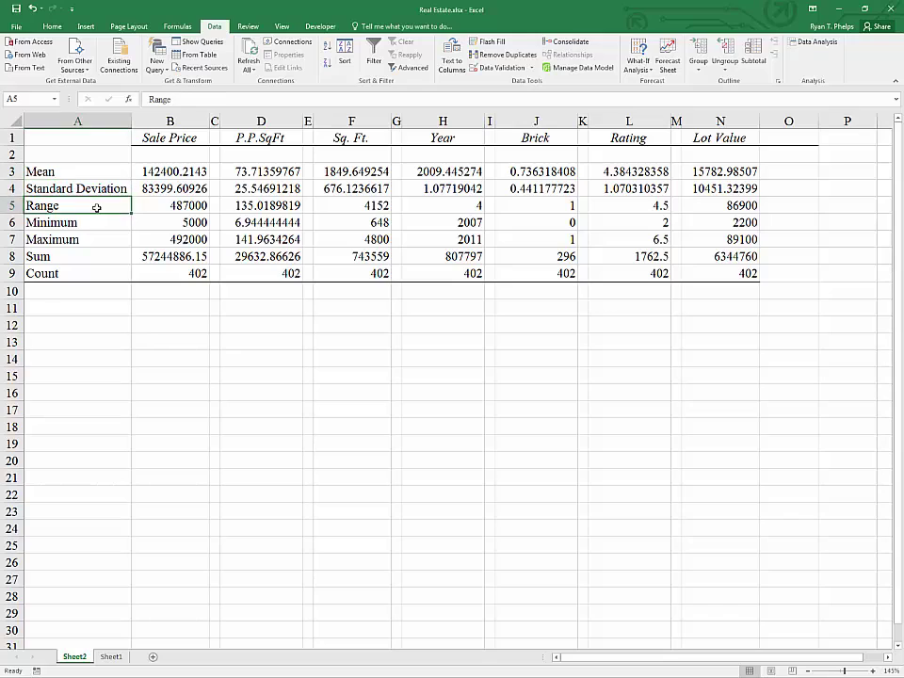
pyautogui.press('Down')
pyautogui.press('Down')
pyautogui.press('Down')
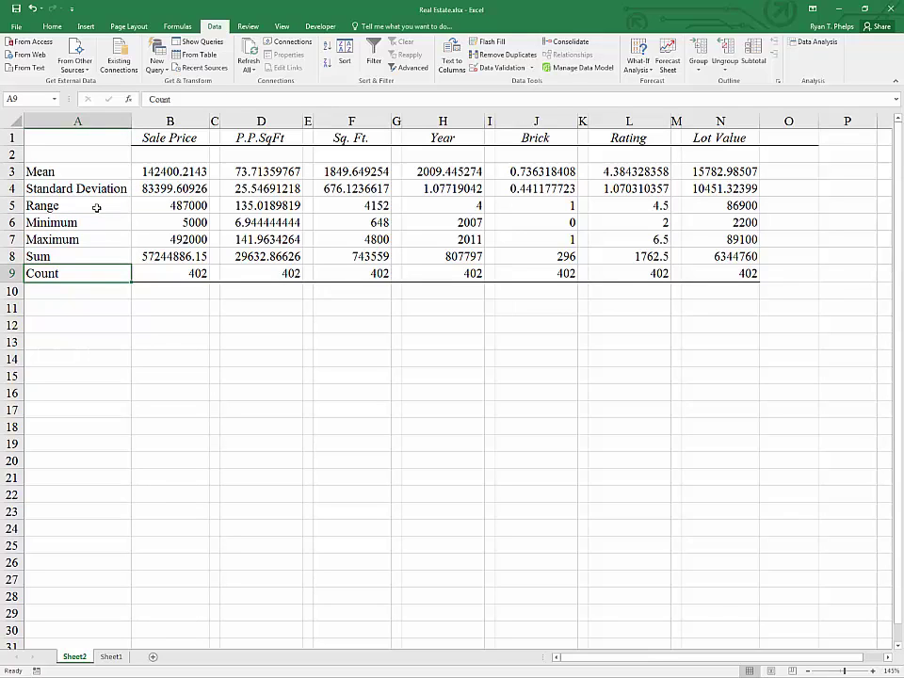
pyautogui.press('Right')
pyautogui.press('Right')
pyautogui.press('Right')
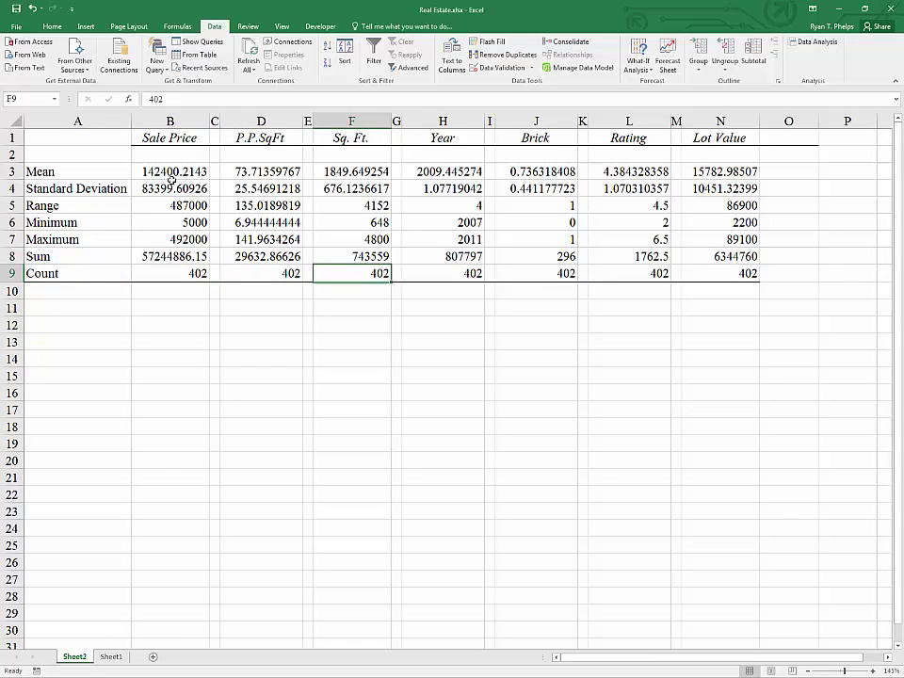
# Format the Mean and Standard Deviation values of all variables, B3:N4, to three decimal places
pyautogui.moveTo(178, 172); pyautogui.dragTo(728, 201)
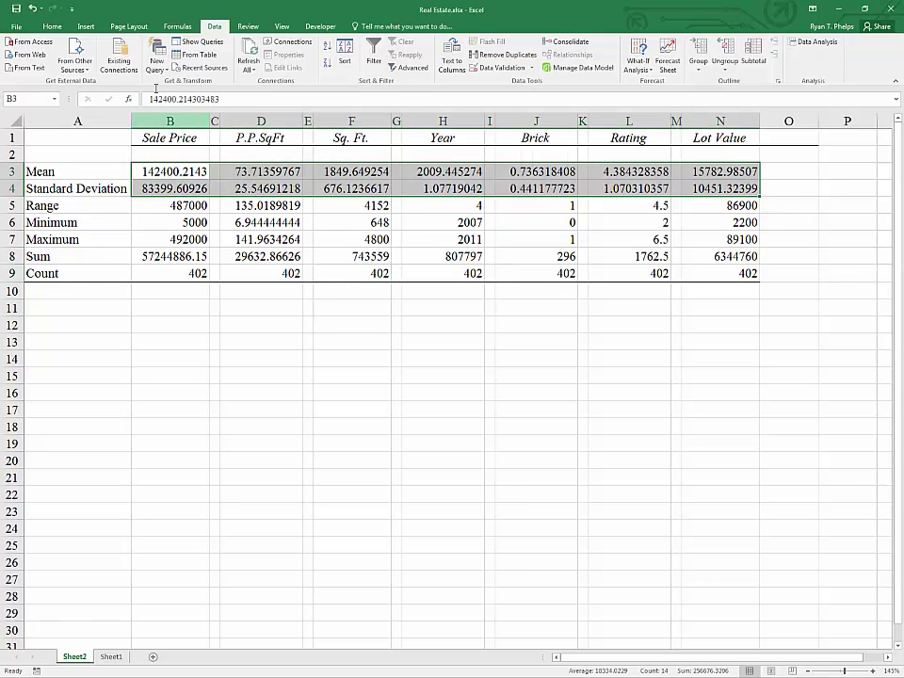
pyautogui.click(52, 26)
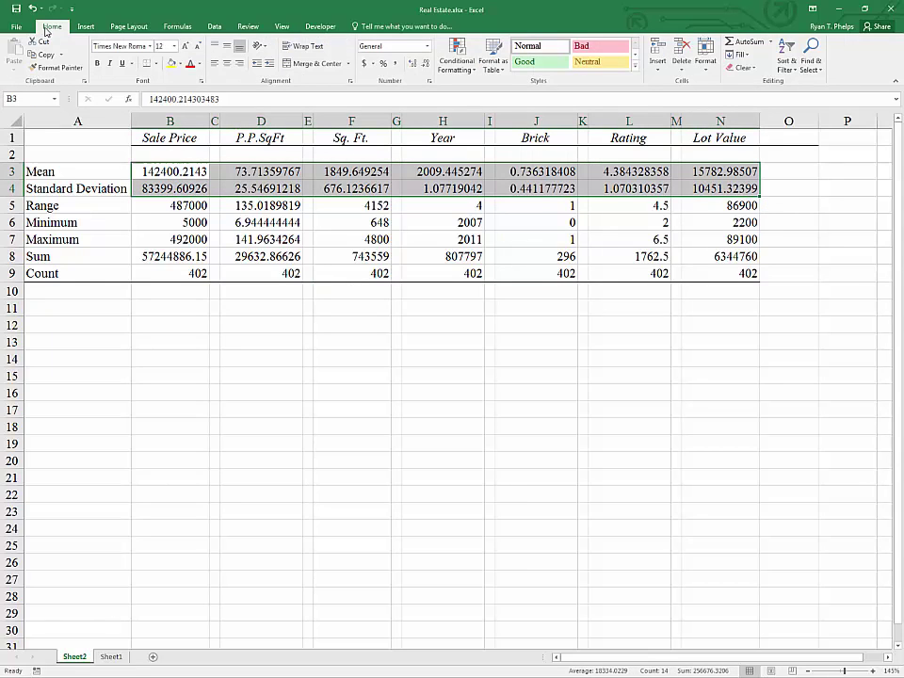
pyautogui.click(424, 64)
pyautogui.click(425, 64)
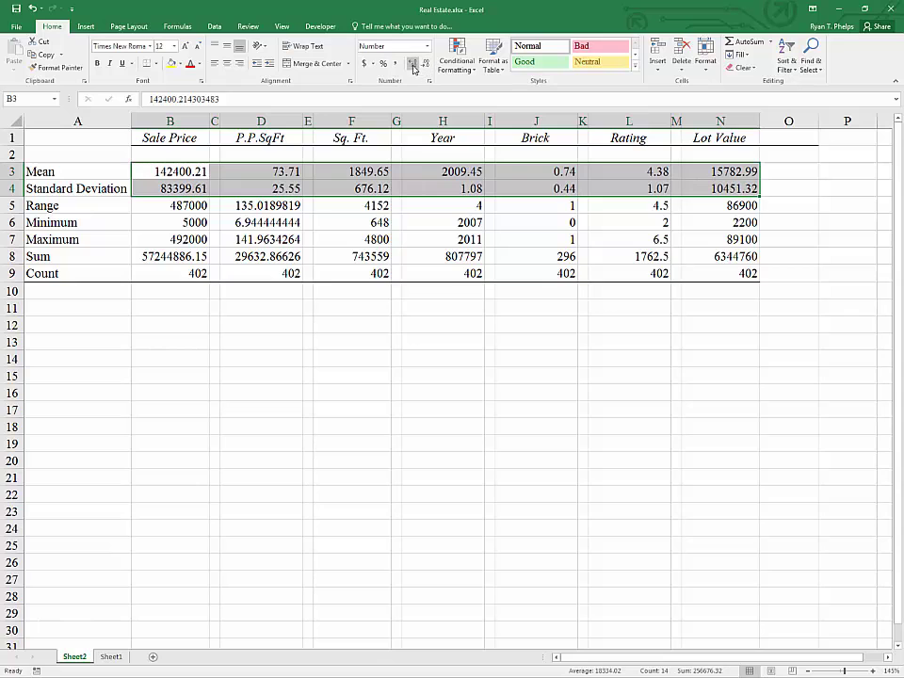
pyautogui.click(412, 64)
pyautogui.click(428, 222)
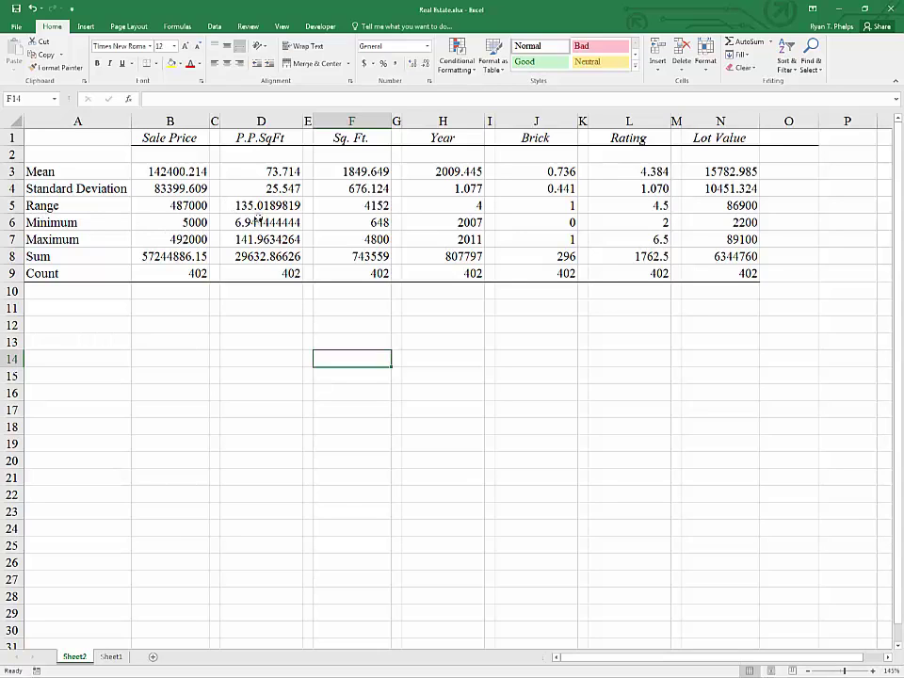
# Format the P.P.SqFt values from Mean through Sum, D3:D8, to two decimal places
pyautogui.moveTo(263, 206); pyautogui.dragTo(268, 252)
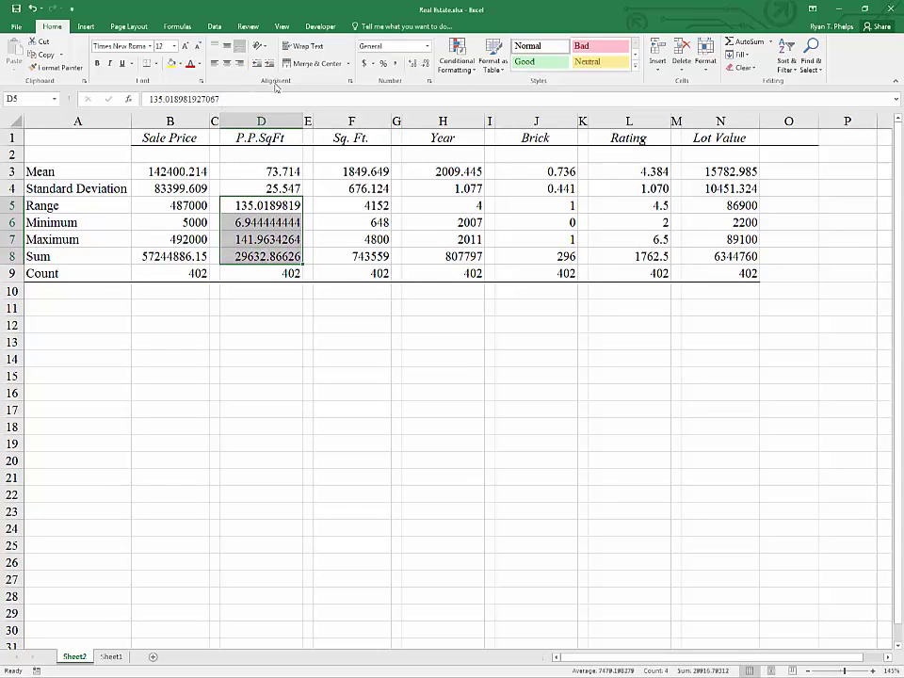
pyautogui.click(425, 66)
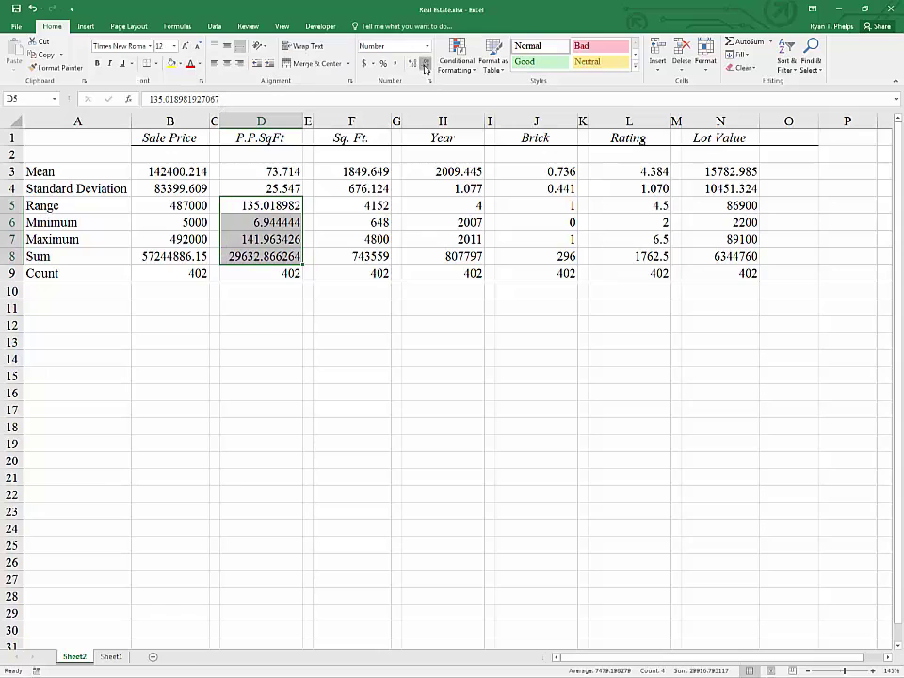
pyautogui.click(424, 66)
pyautogui.click(425, 66)
pyautogui.click(425, 66)
pyautogui.click(425, 65)
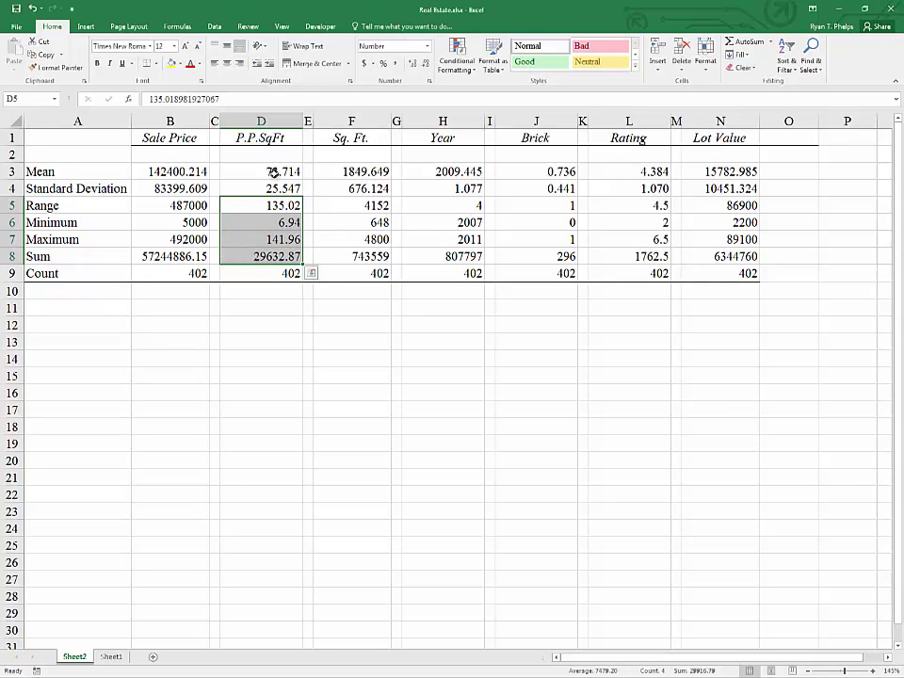
pyautogui.moveTo(272, 173); pyautogui.dragTo(273, 189)
pyautogui.click(425, 63)
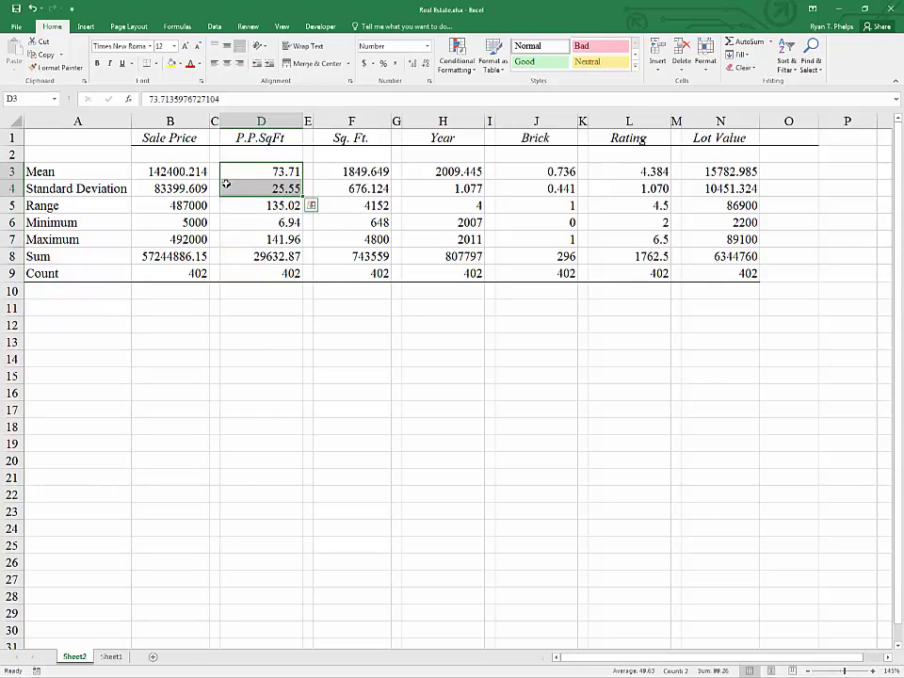
pyautogui.click(229, 180)
# Format the Sale Price Mean and Standard Deviation, B3:B4, to two decimal places
pyautogui.moveTo(138, 173); pyautogui.dragTo(149, 184)
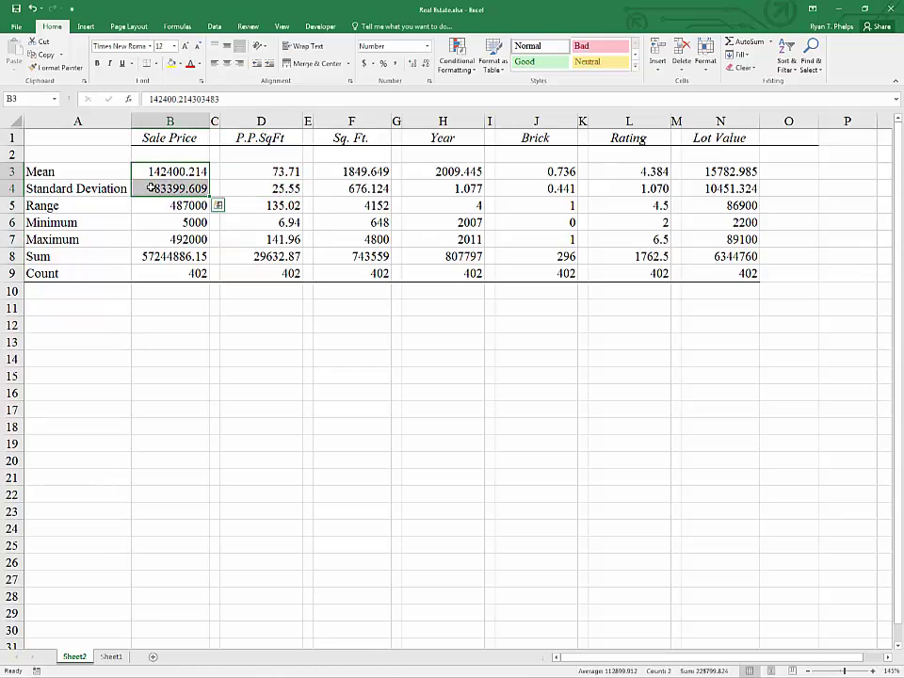
pyautogui.click(217, 204)
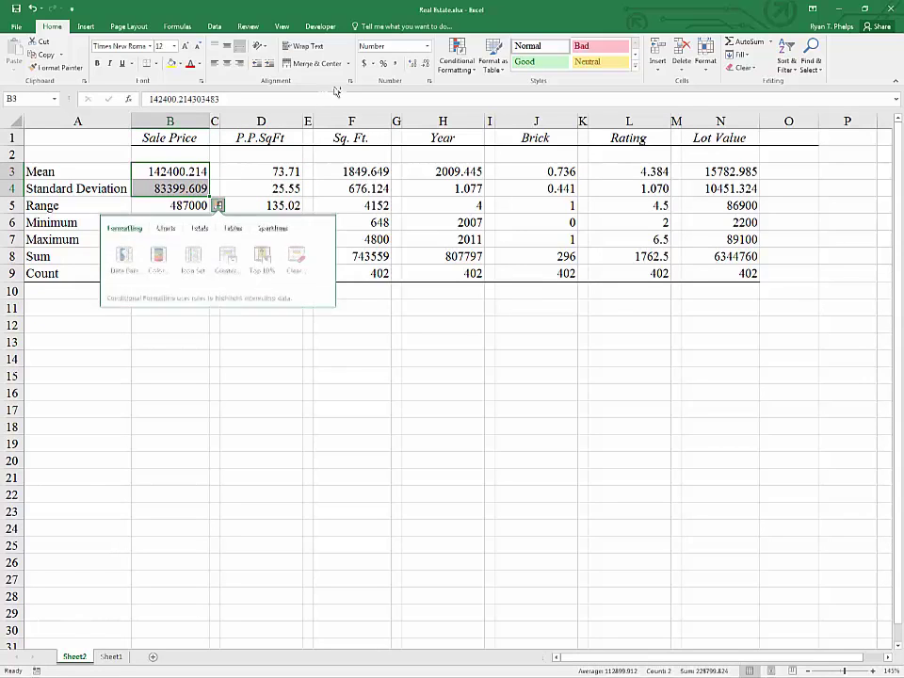
pyautogui.click(423, 64)
pyautogui.click(243, 258)
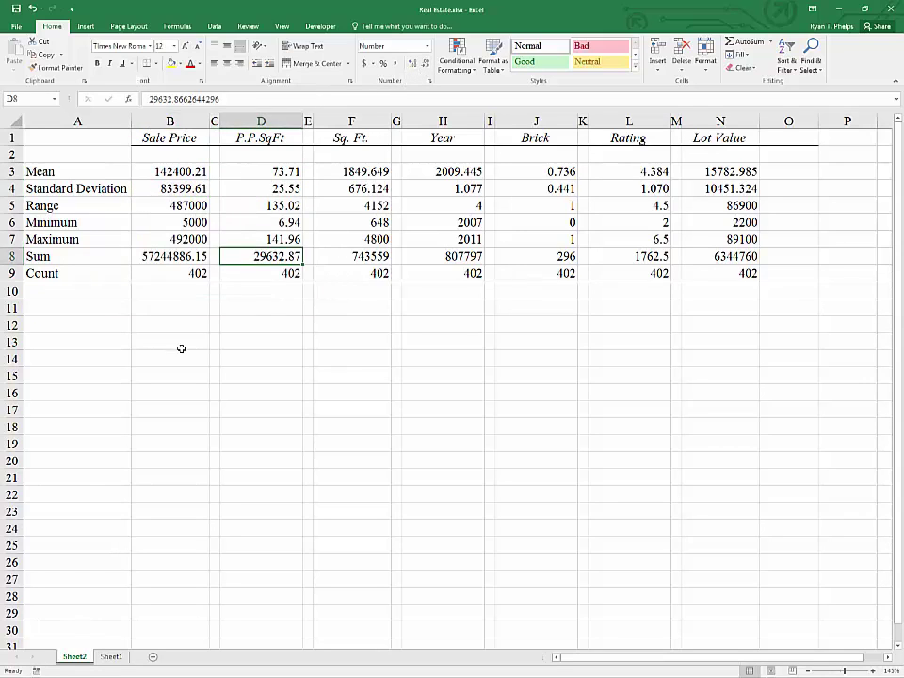
pyautogui.click(262, 340)
pyautogui.click(343, 340)
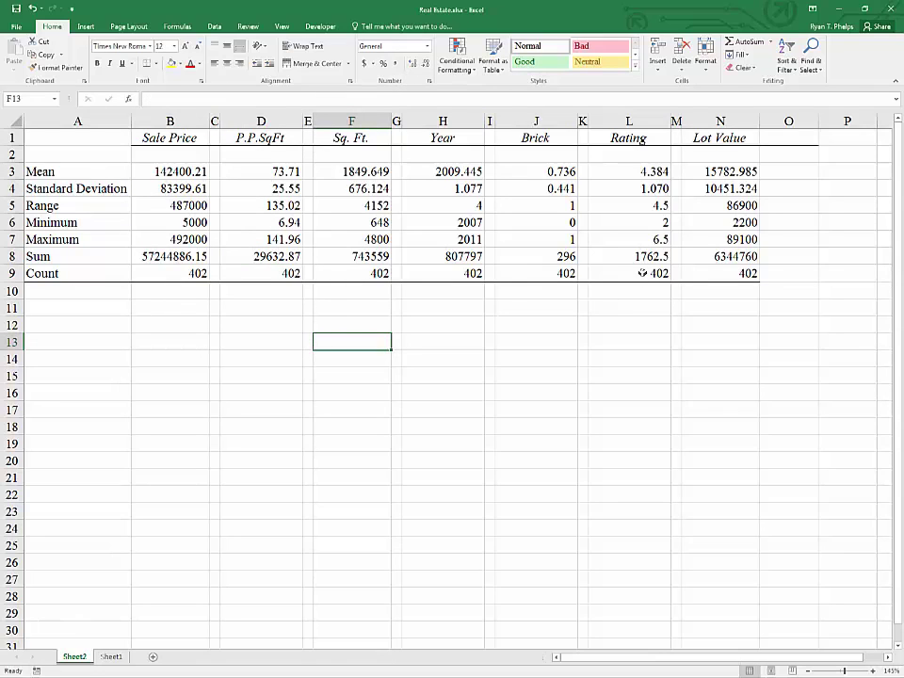
# Format the Lot Value Mean and Standard Deviation, N3:N4, to two decimal places
pyautogui.moveTo(707, 176); pyautogui.dragTo(720, 192)
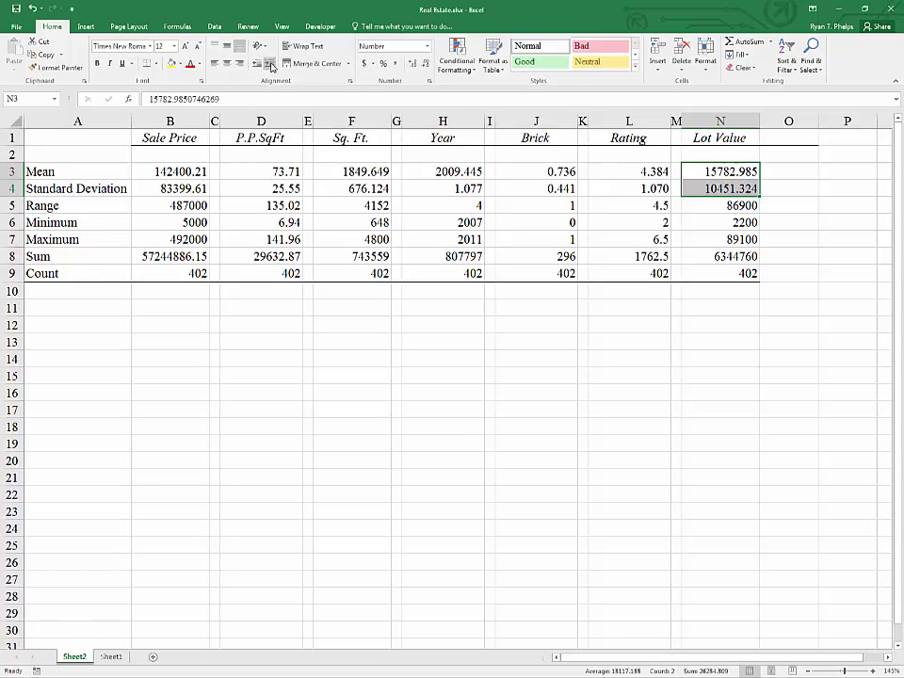
pyautogui.click(425, 63)
pyautogui.click(429, 207)
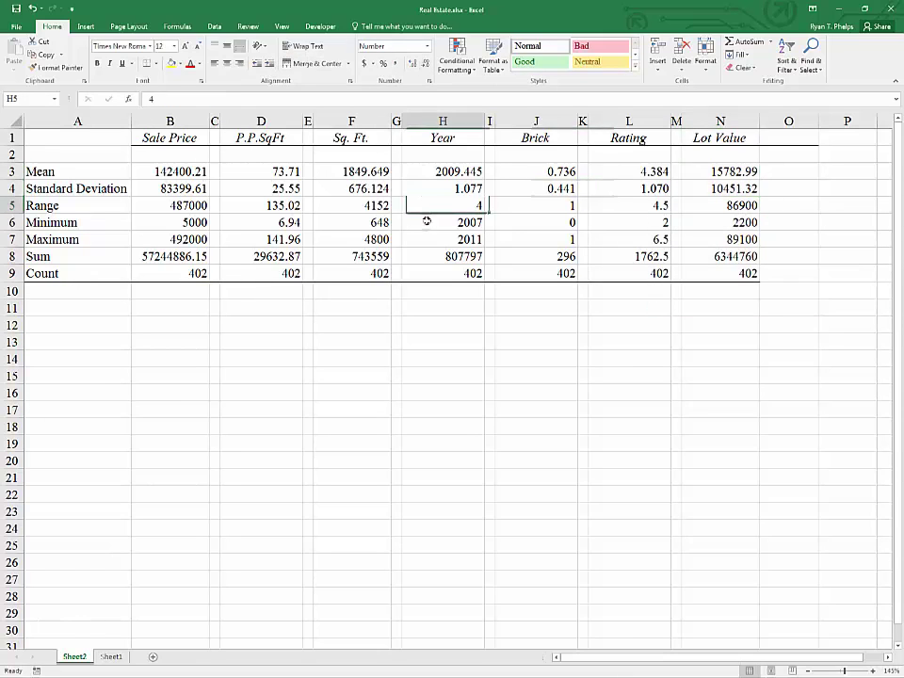
pyautogui.click(409, 320)
# Go through the statistic labels in column A from Mean down past Count
pyautogui.click(89, 178)
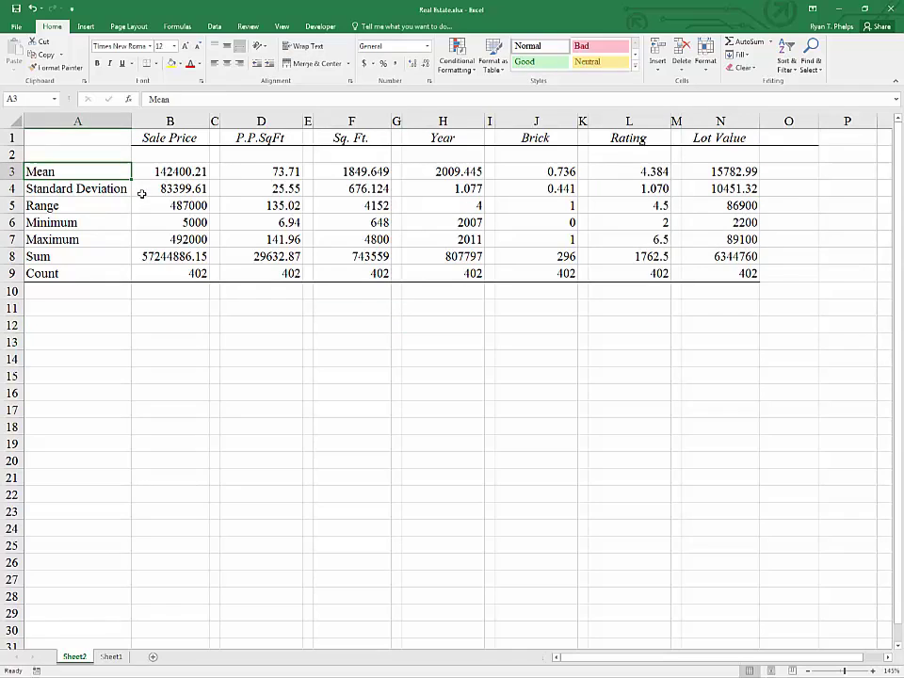
pyautogui.press('Down')
pyautogui.press('Down')
pyautogui.press('Down')
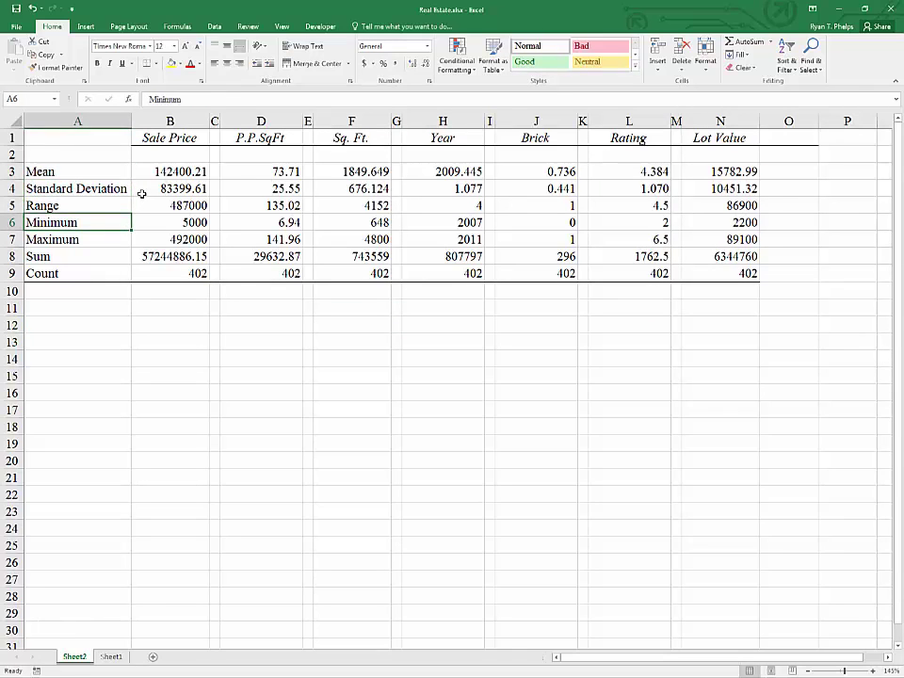
pyautogui.press('Down')
pyautogui.press('Down')
pyautogui.press('Down')
pyautogui.press('Down')
pyautogui.press('Down')
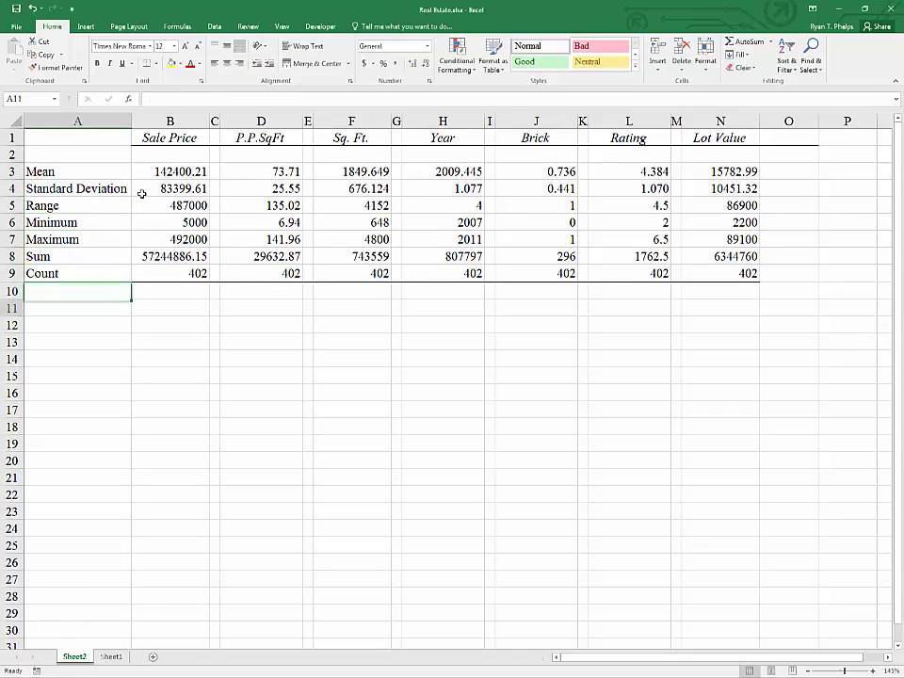
# Delete the empty row 2 between the column headings and the Mean row
pyautogui.rightClick(17, 154)
pyautogui.click(48, 248)
pyautogui.click(172, 353)
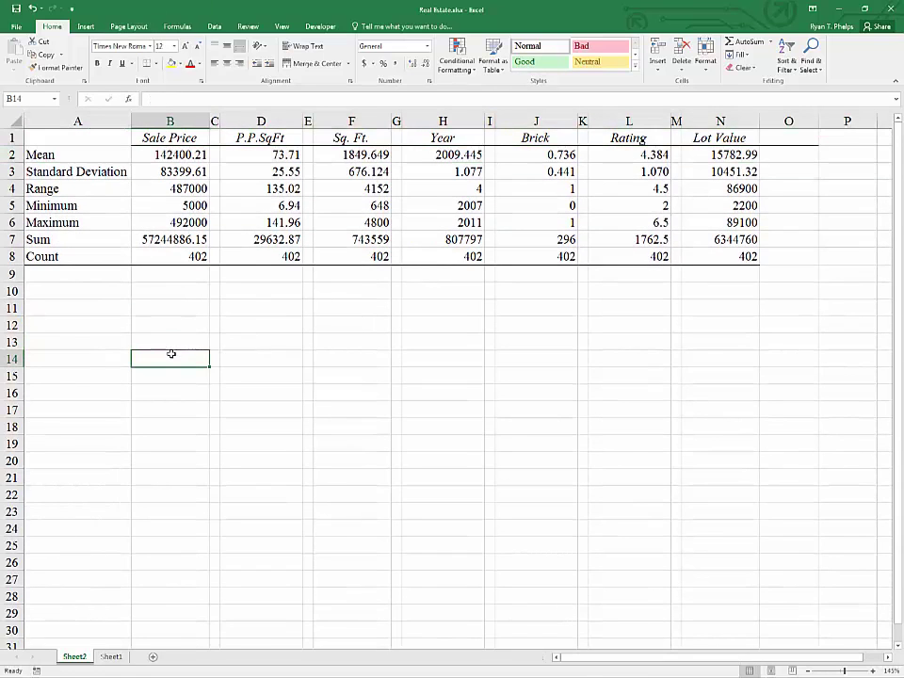
pyautogui.click(351, 325)
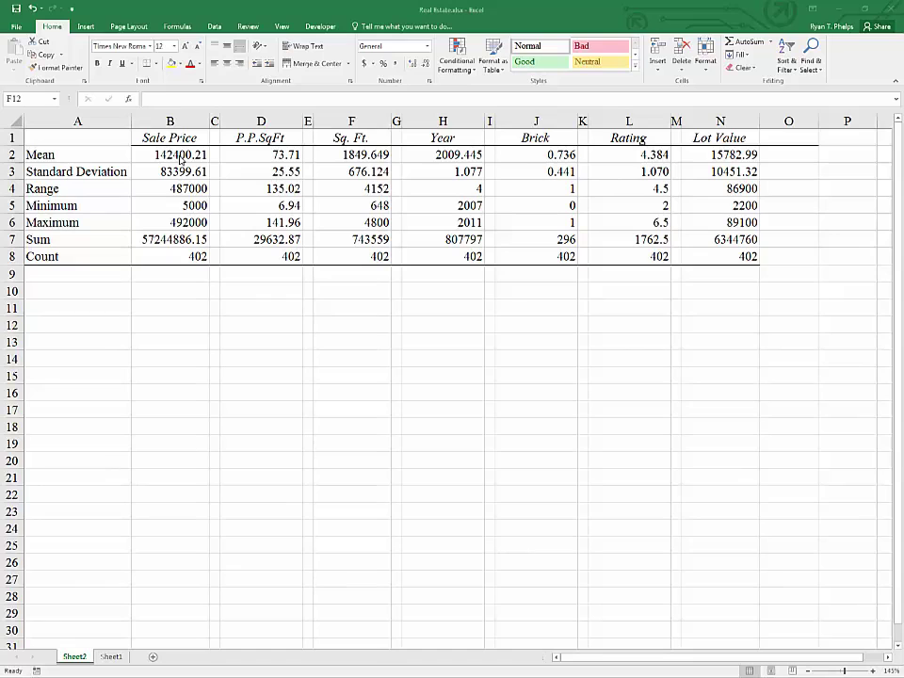
# Apply the comma number style to the Sale Price values from Mean through Count, B2:B8
pyautogui.moveTo(179, 154); pyautogui.dragTo(180, 254)
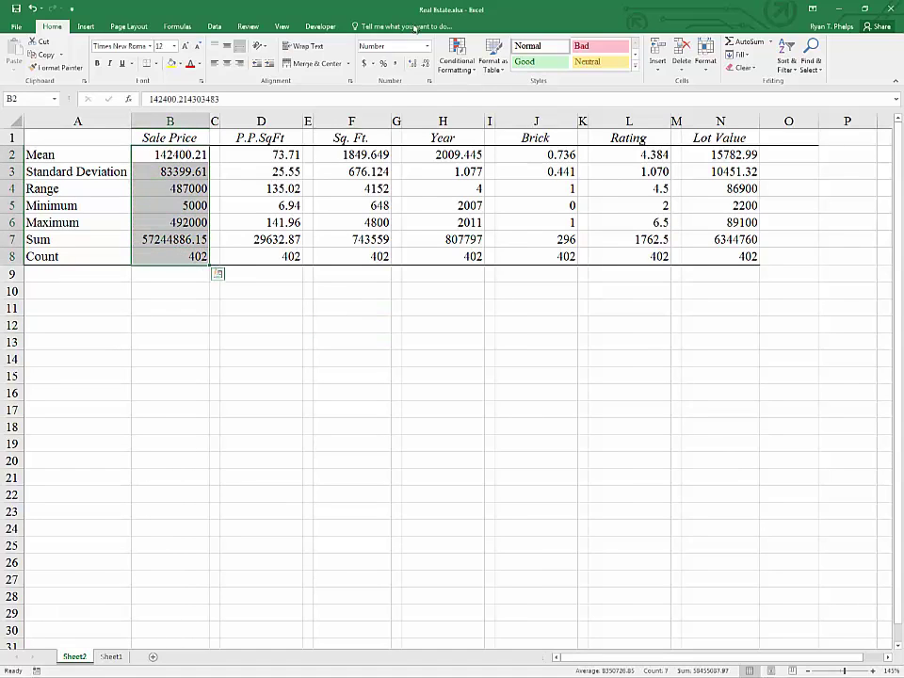
pyautogui.click(395, 64)
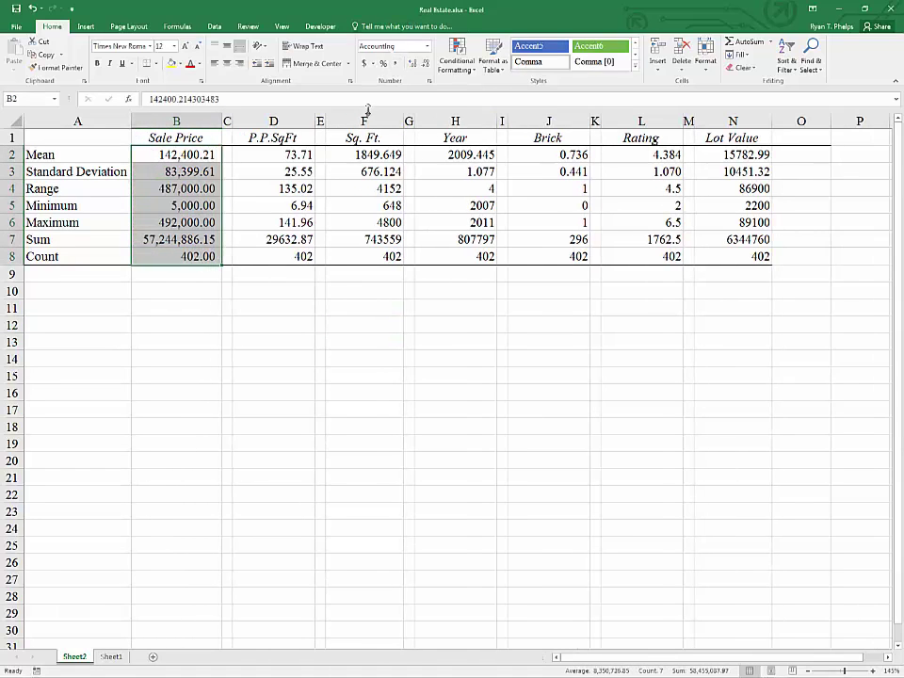
pyautogui.click(194, 188)
# Examine the Sale Price statistics from Mean down to Maximum, and the P.P.SqFt Maximum and Mean
pyautogui.click(207, 156)
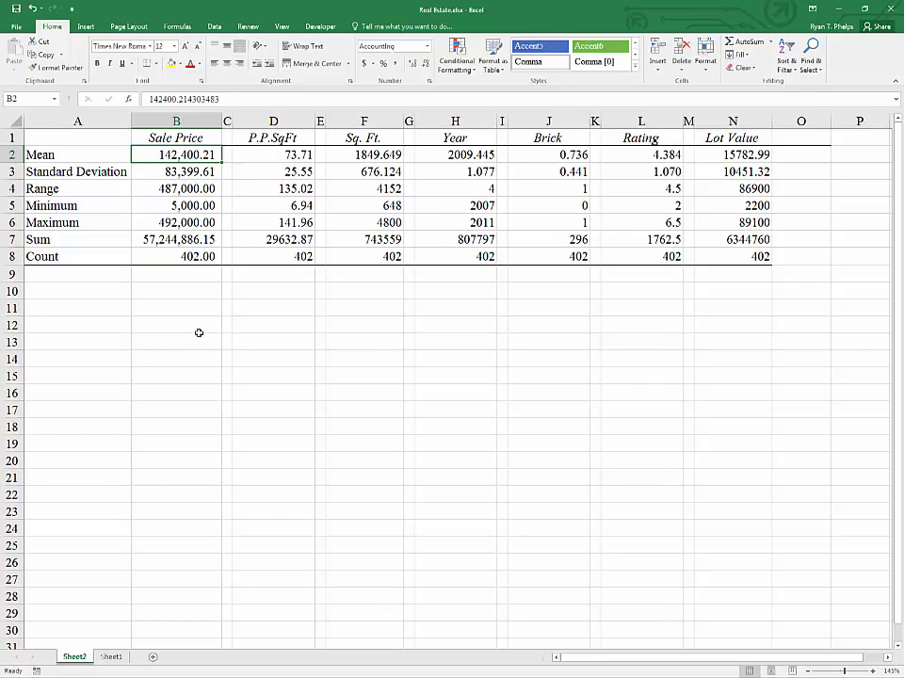
pyautogui.press('Down')
pyautogui.press('Down')
pyautogui.press('Up')
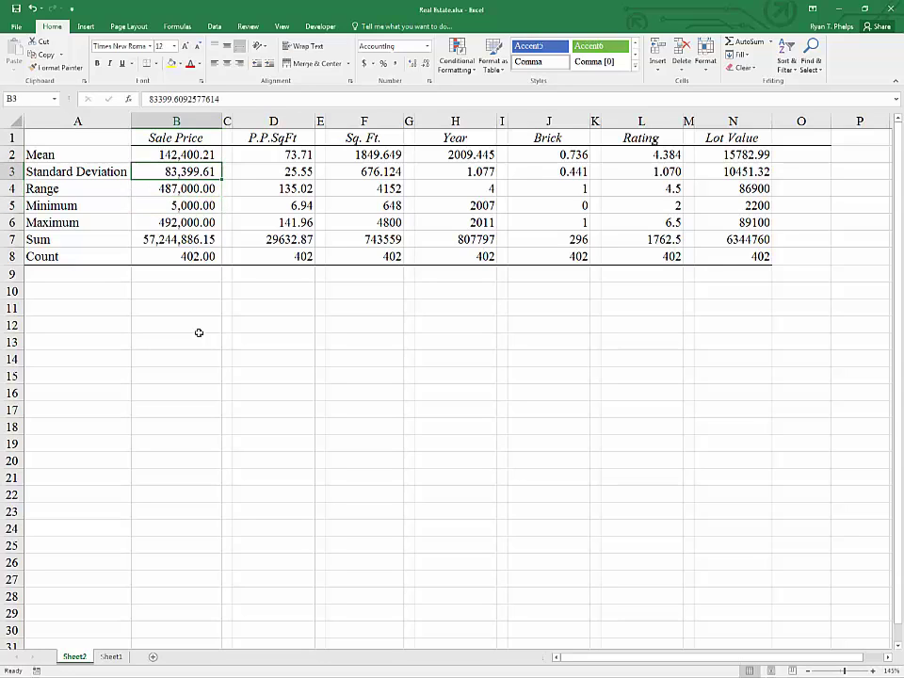
pyautogui.press('Down')
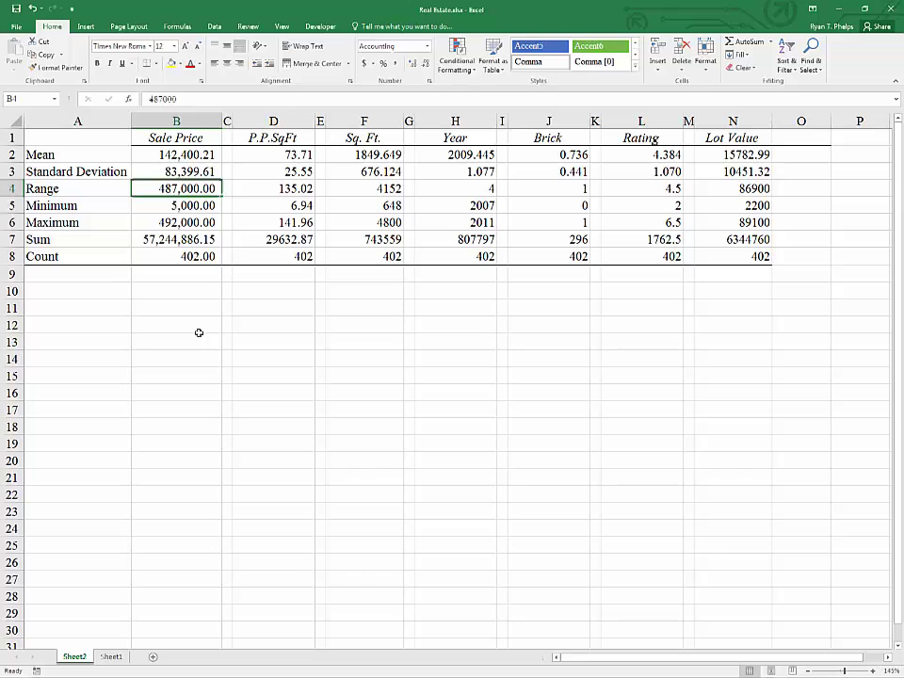
pyautogui.press('Down')
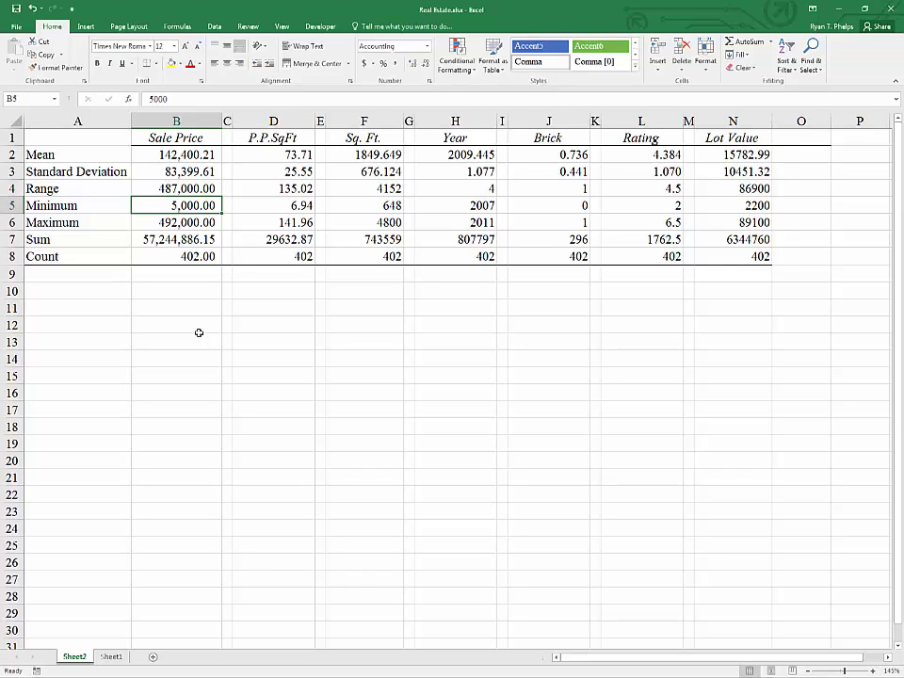
pyautogui.press('Down')
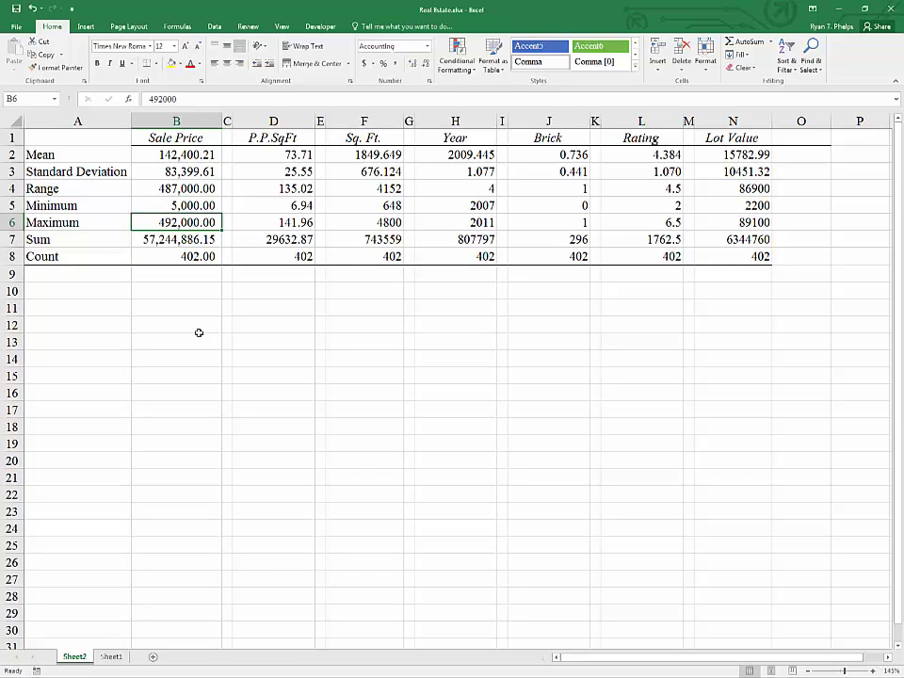
pyautogui.press('Right')
pyautogui.press('Right')
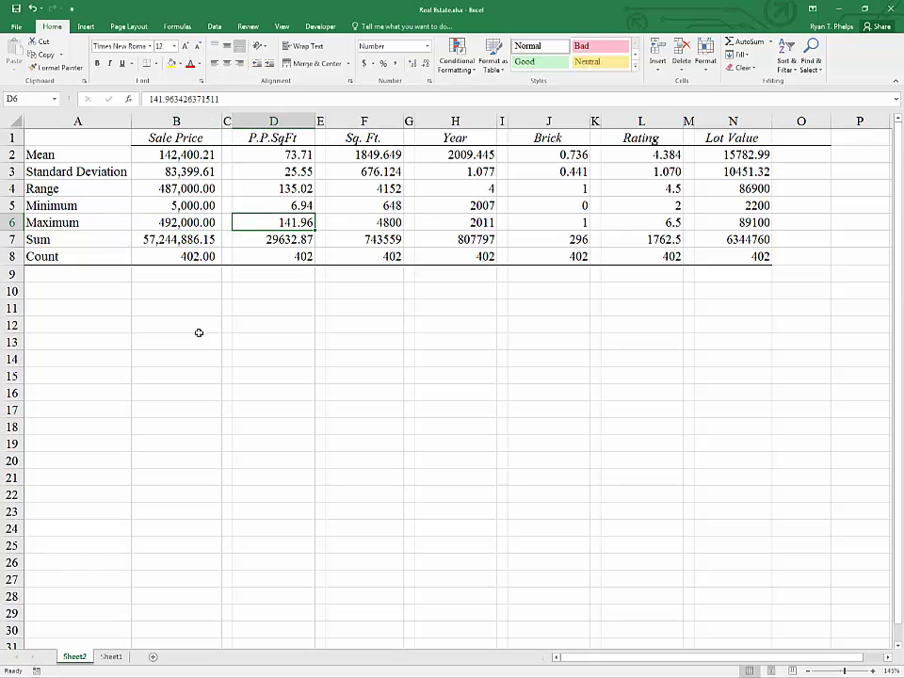
pyautogui.click(272, 158)
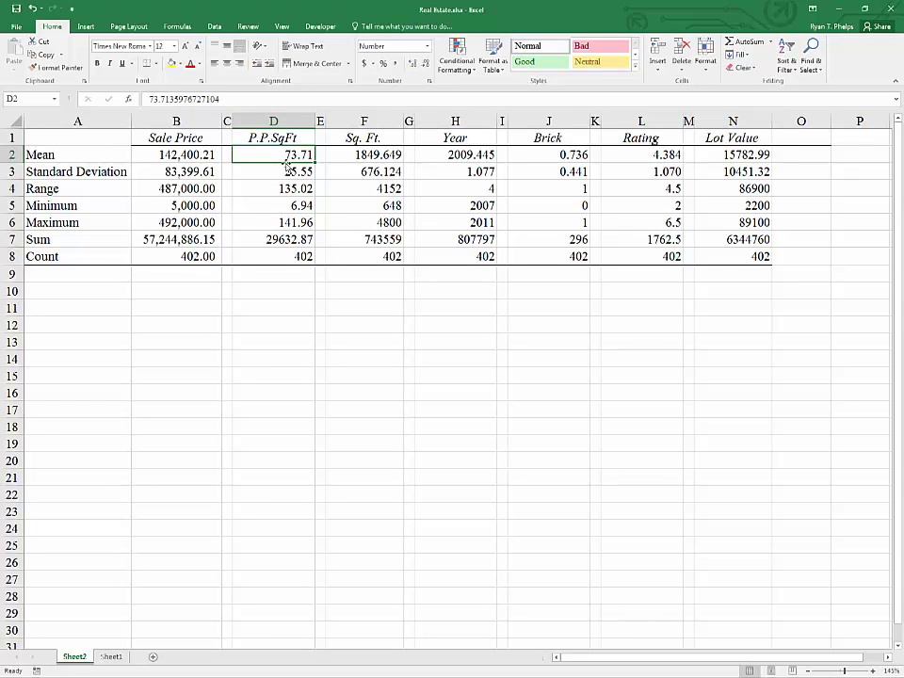
pyautogui.click(266, 328)
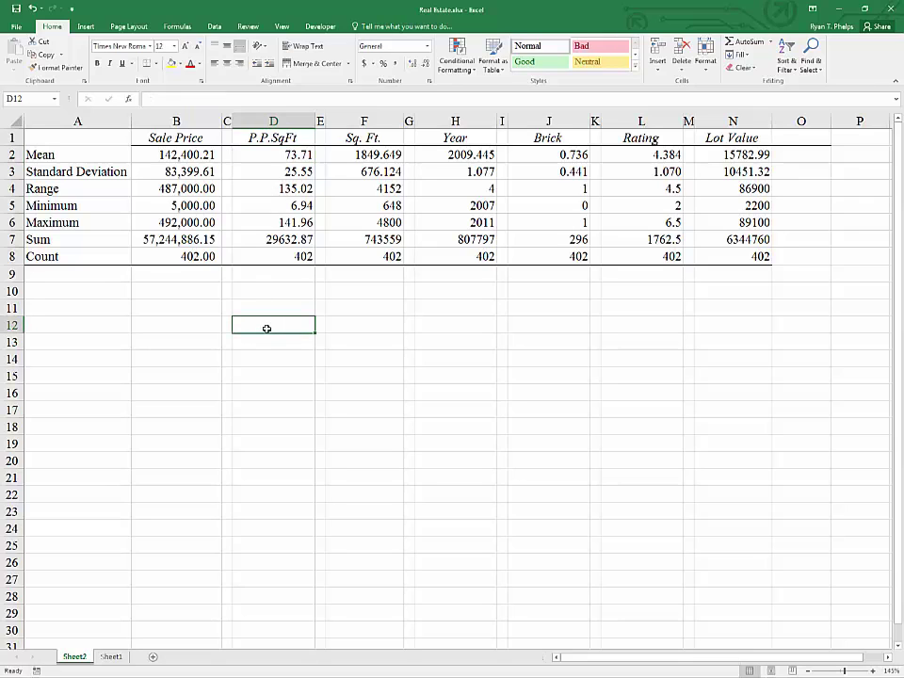
# Go through the statistic labels in column A from Mean down to Minimum
pyautogui.click(732, 324)
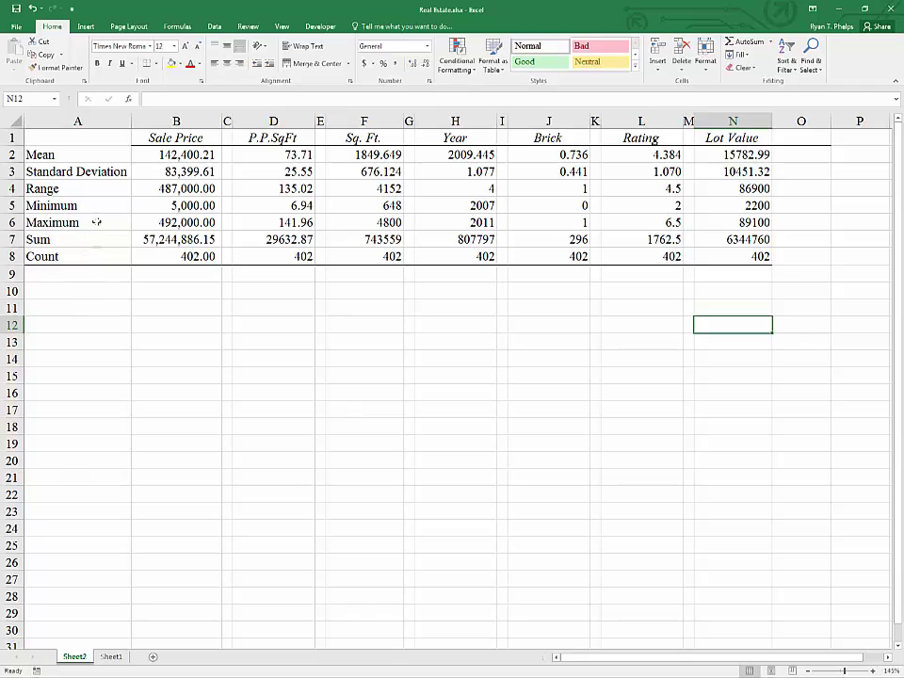
pyautogui.click(66, 155)
pyautogui.click(76, 171)
pyautogui.click(76, 193)
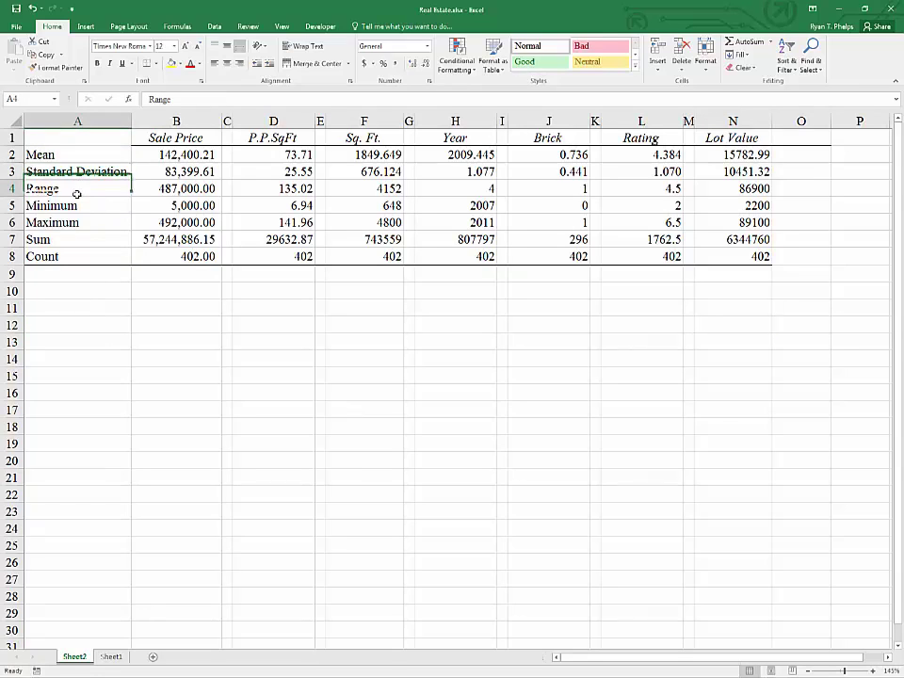
pyautogui.click(53, 208)
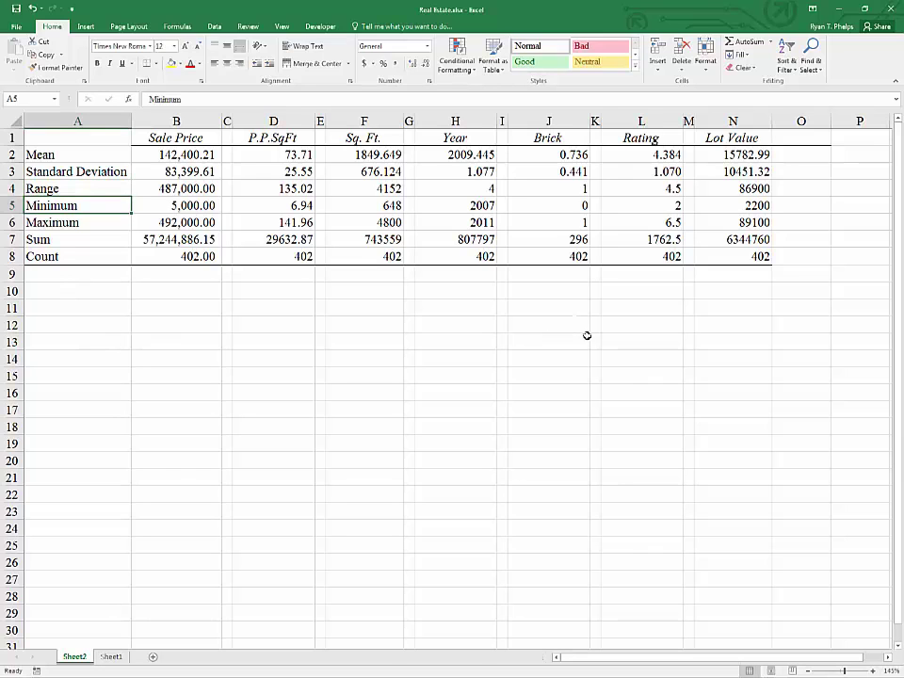
# Open the Descriptive Statistics analysis tool and pick cell B13 as its input range
pyautogui.click(215, 26)
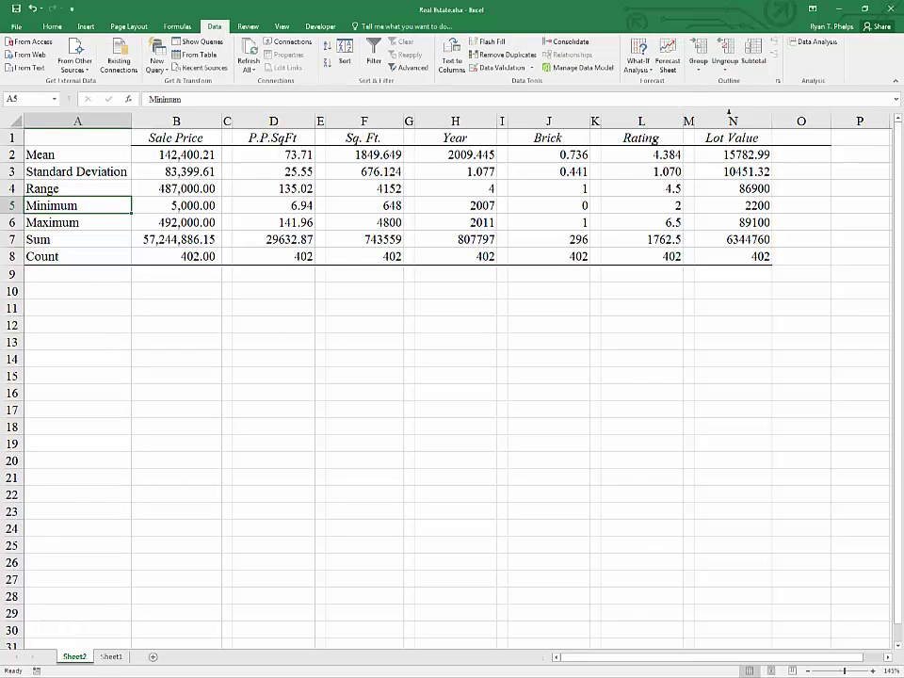
pyautogui.click(798, 45)
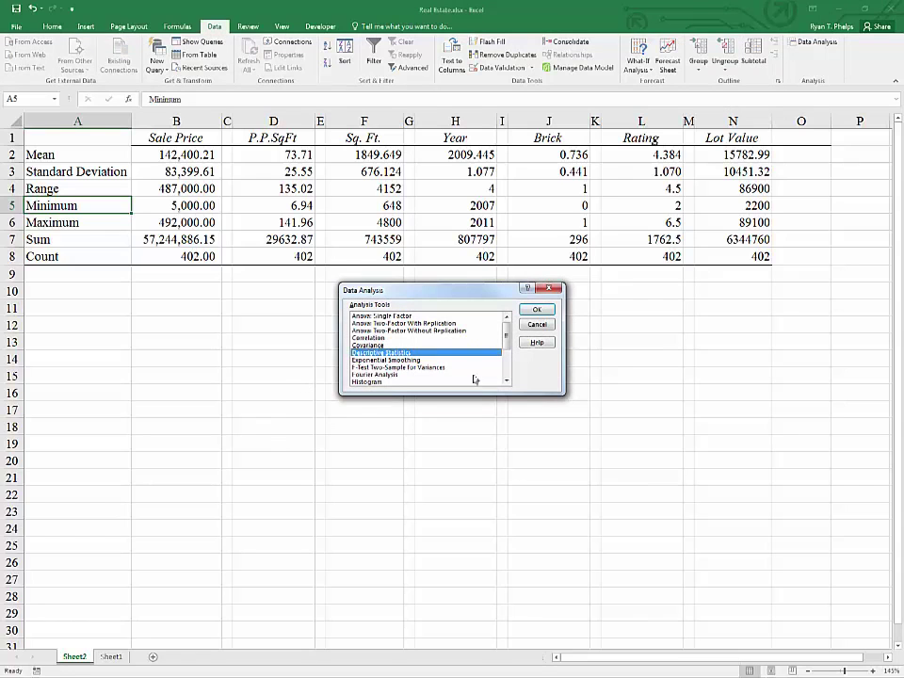
pyautogui.press('Return')
pyautogui.click(184, 346)
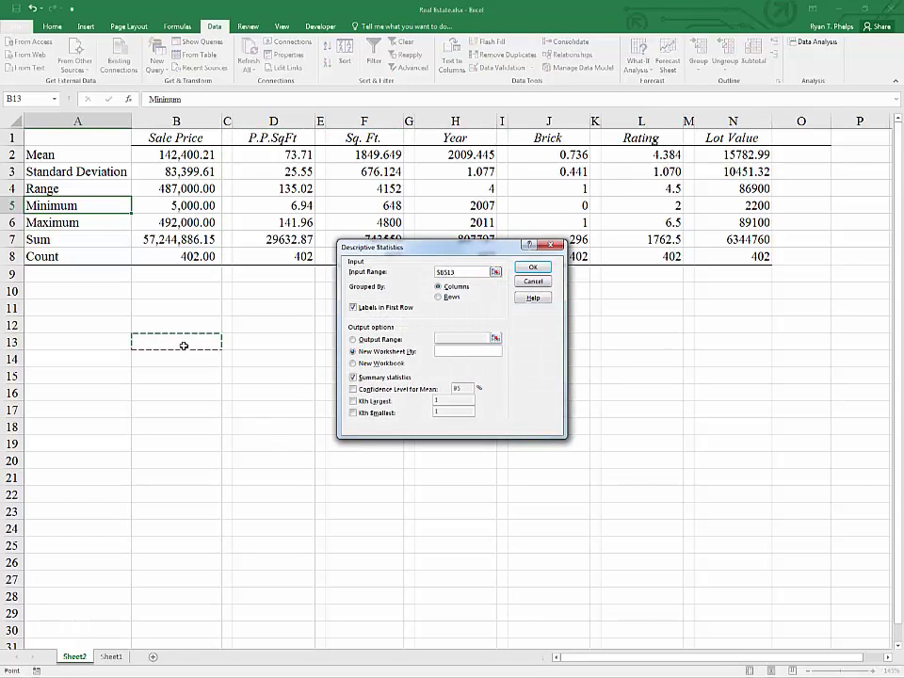